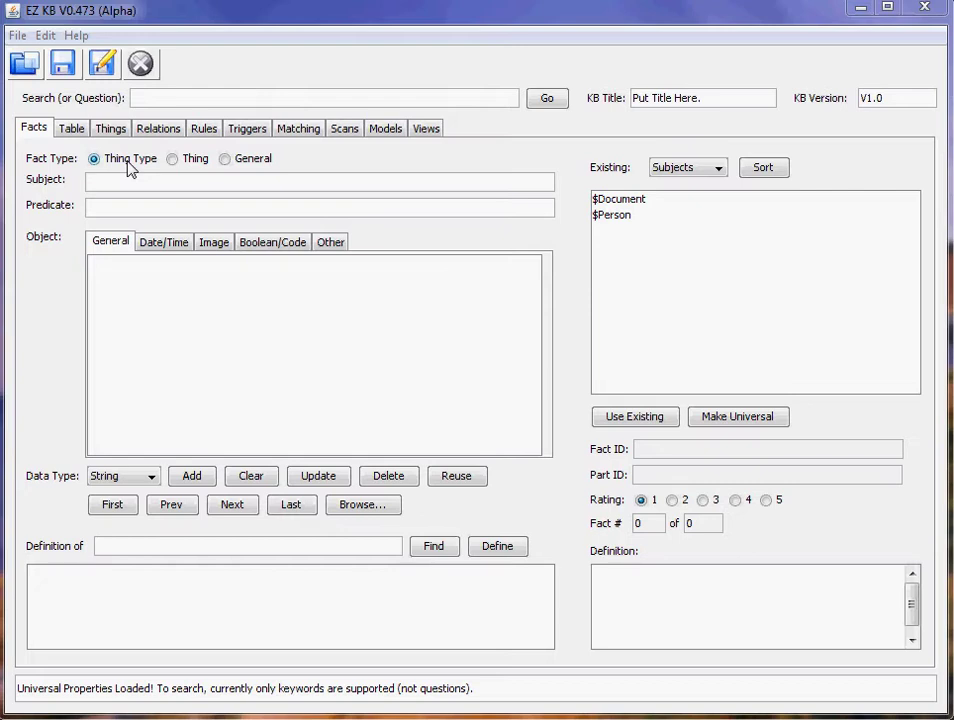
click(169, 162)
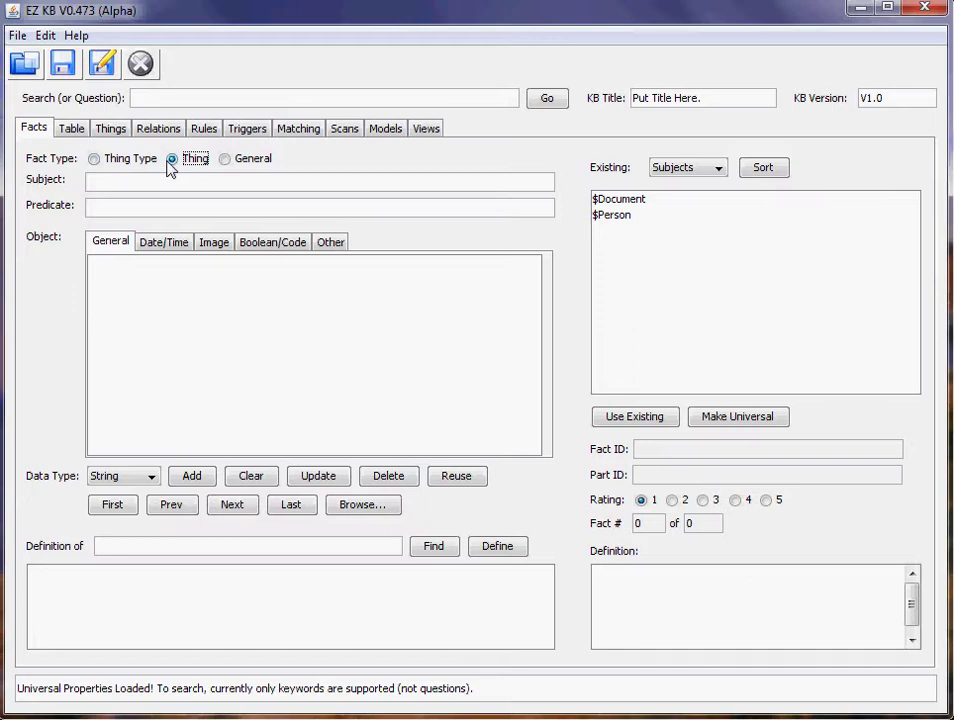
click(93, 160)
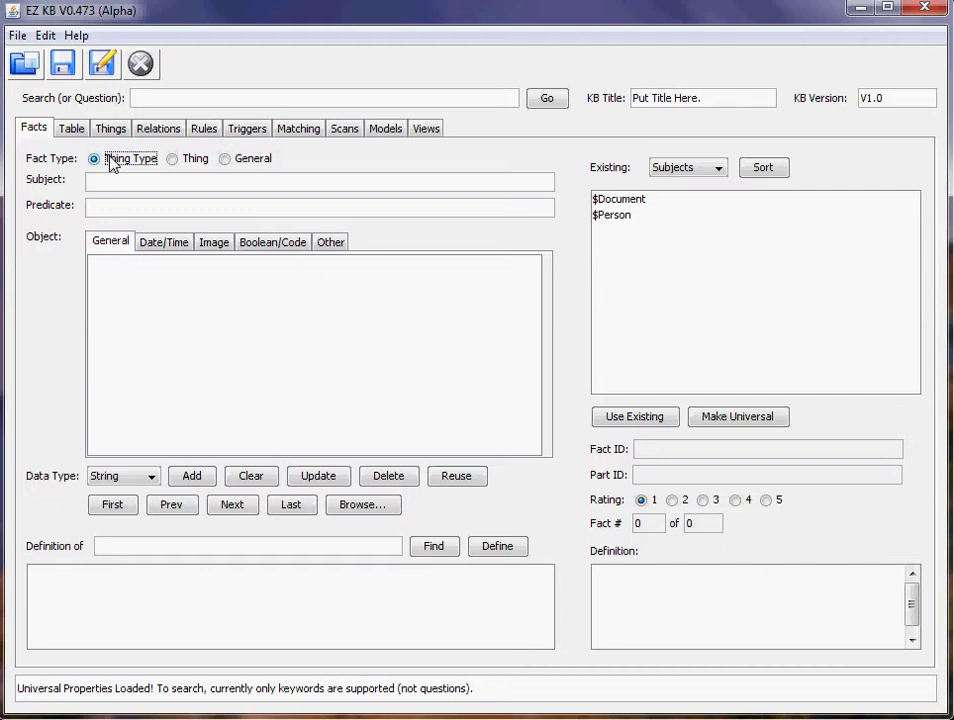
click(226, 162)
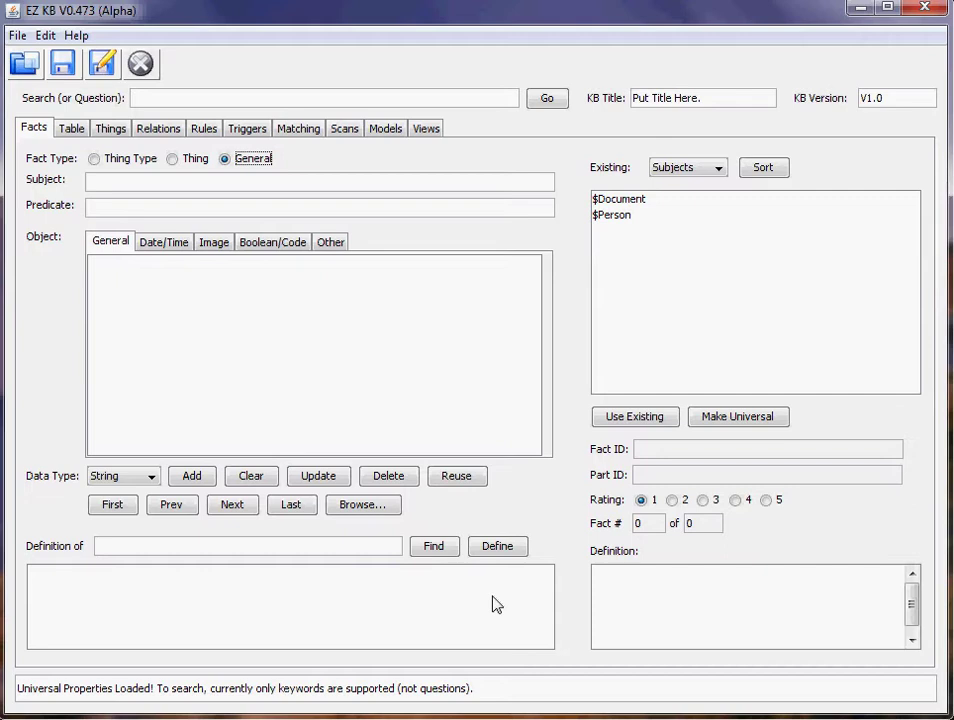
Start a Thing Type fact with the subject Purchase and use the existing $hasA as its predicate
click(94, 159)
click(362, 183)
text(Purchase)
click(204, 207)
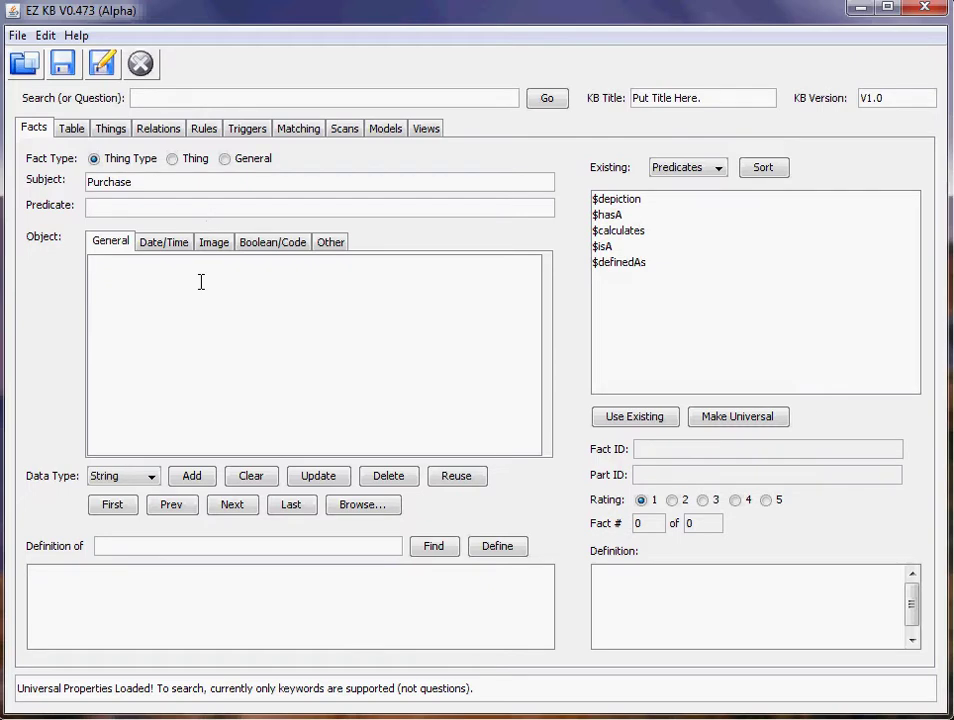
click(182, 187)
click(169, 206)
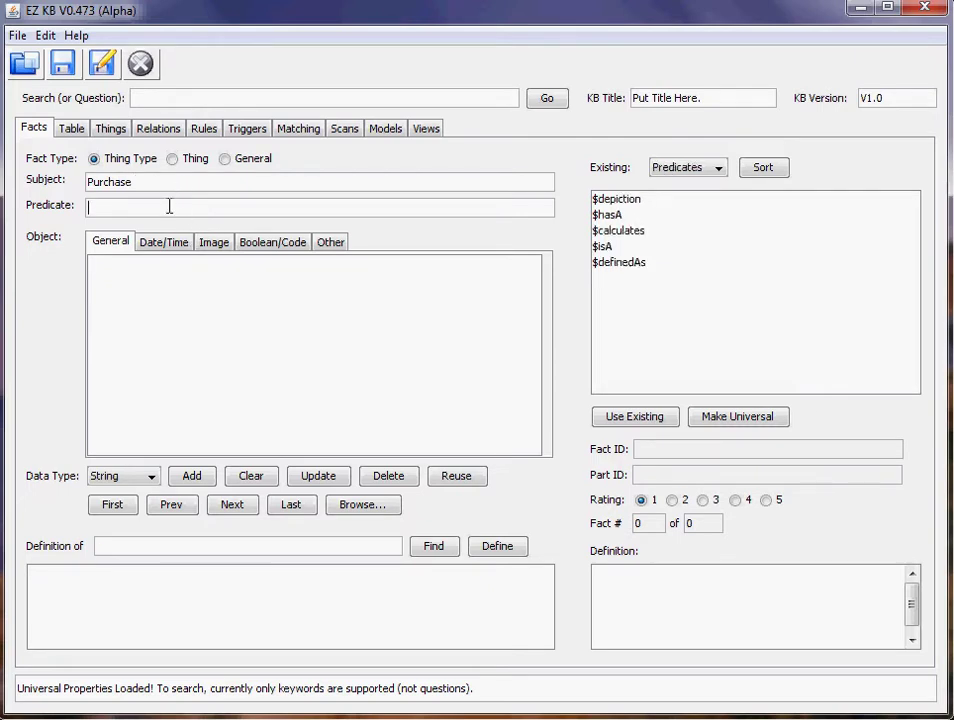
click(606, 215)
click(658, 417)
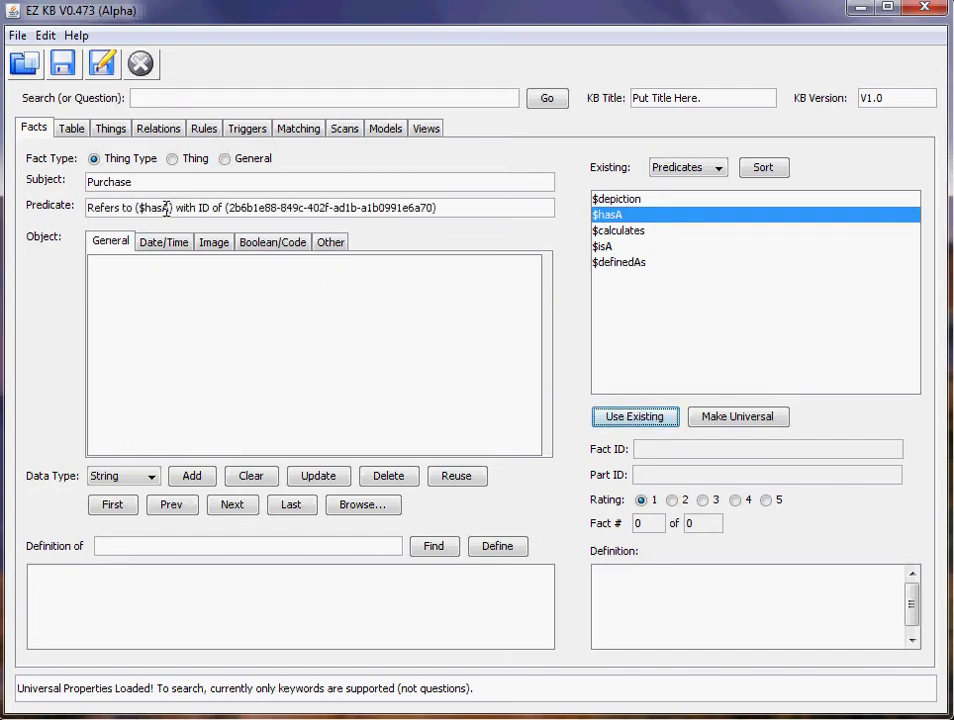
Enter vendor as the object of the Purchase fact and add the fact as a String
click(617, 248)
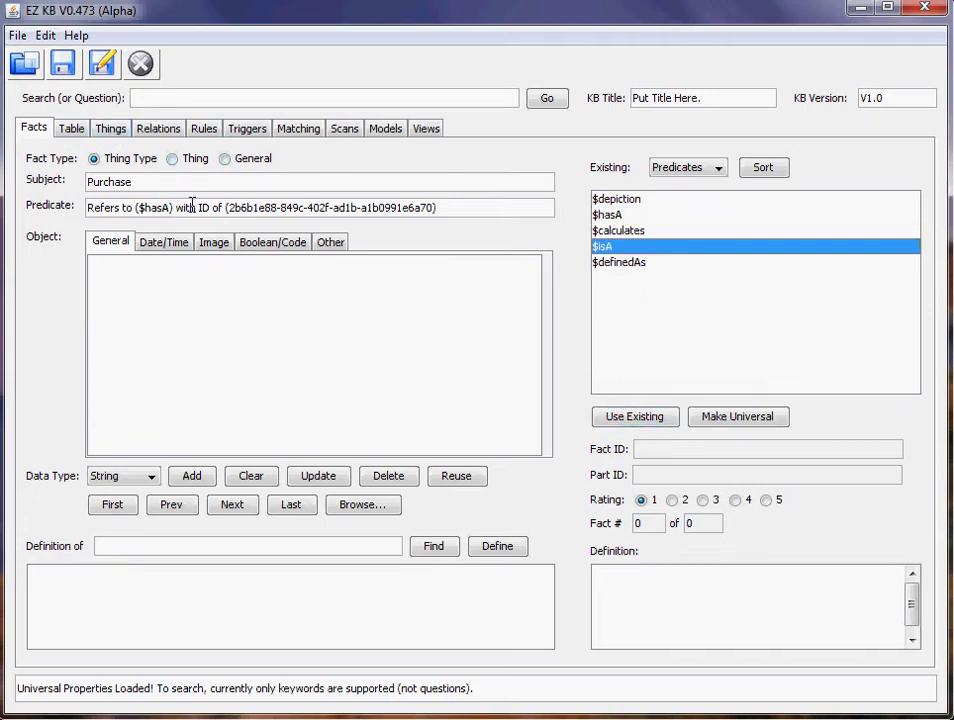
click(447, 207)
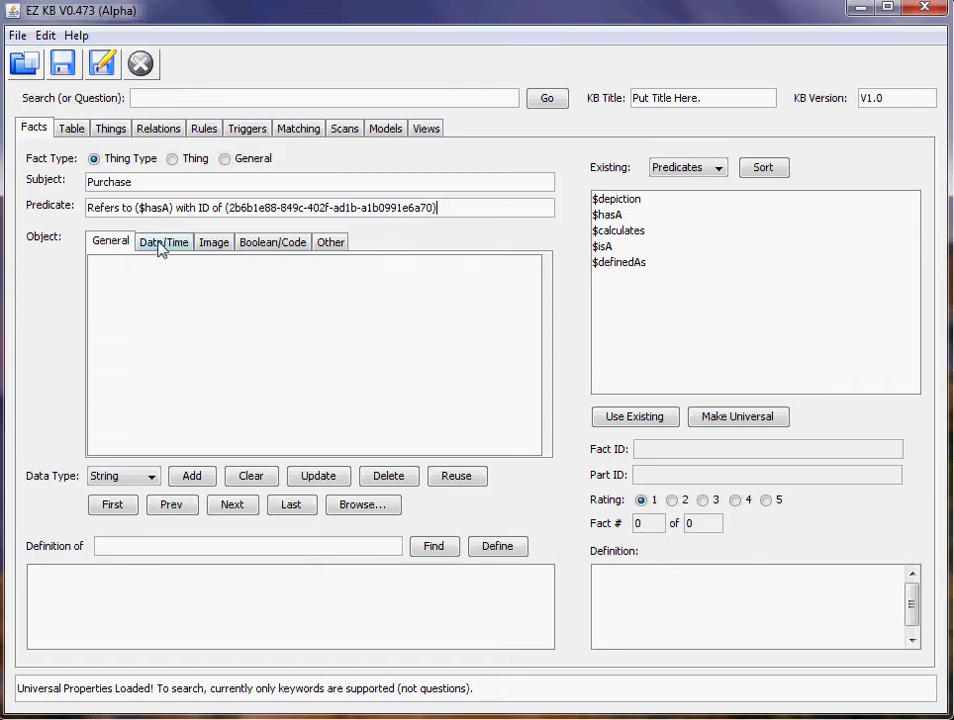
click(211, 277)
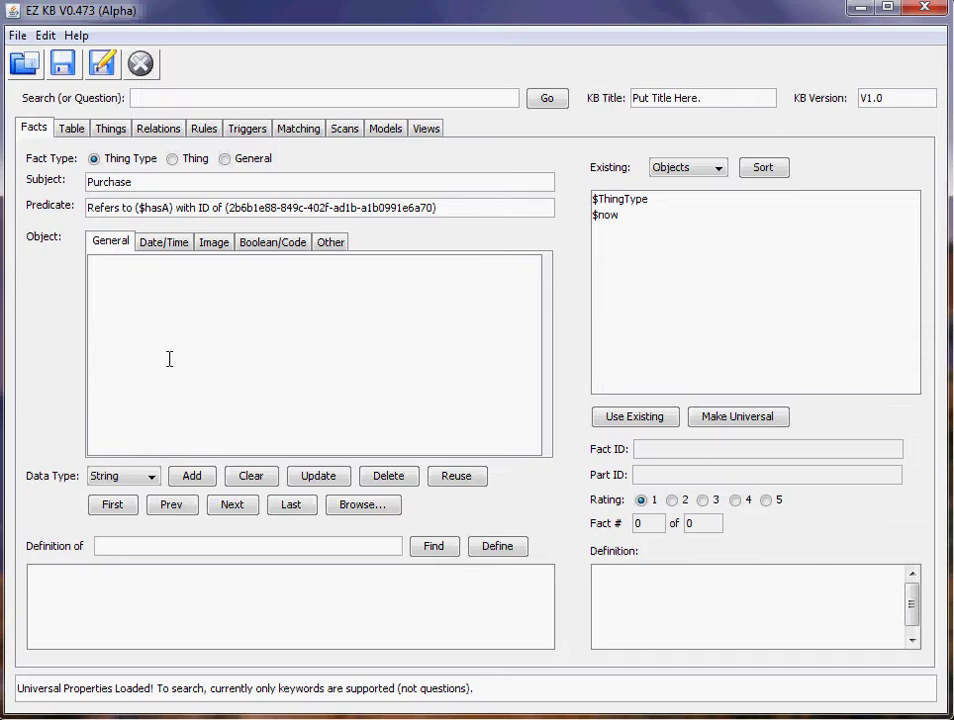
text(vendor)
click(197, 481)
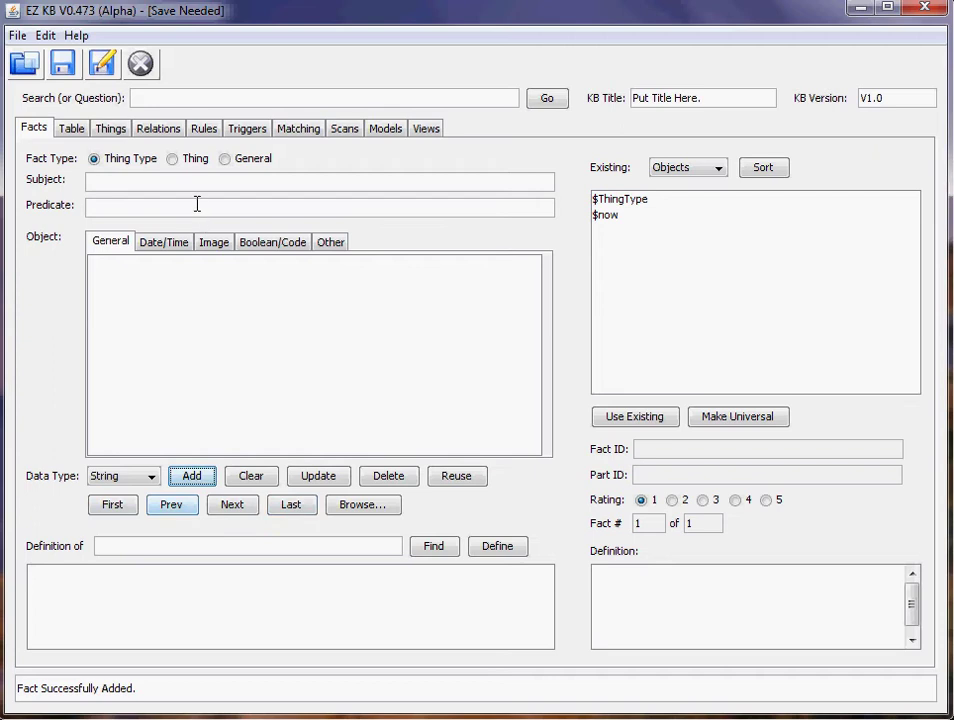
Open the first fact and define vendor as "someone who promotes or exchanges goods or services for money"
click(121, 506)
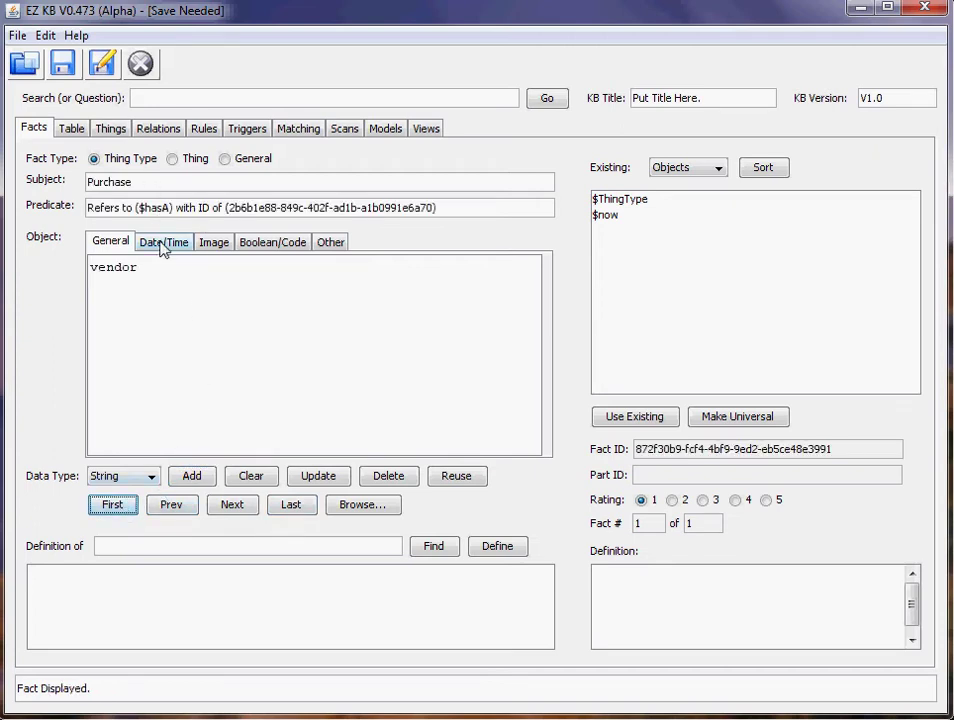
click(141, 273)
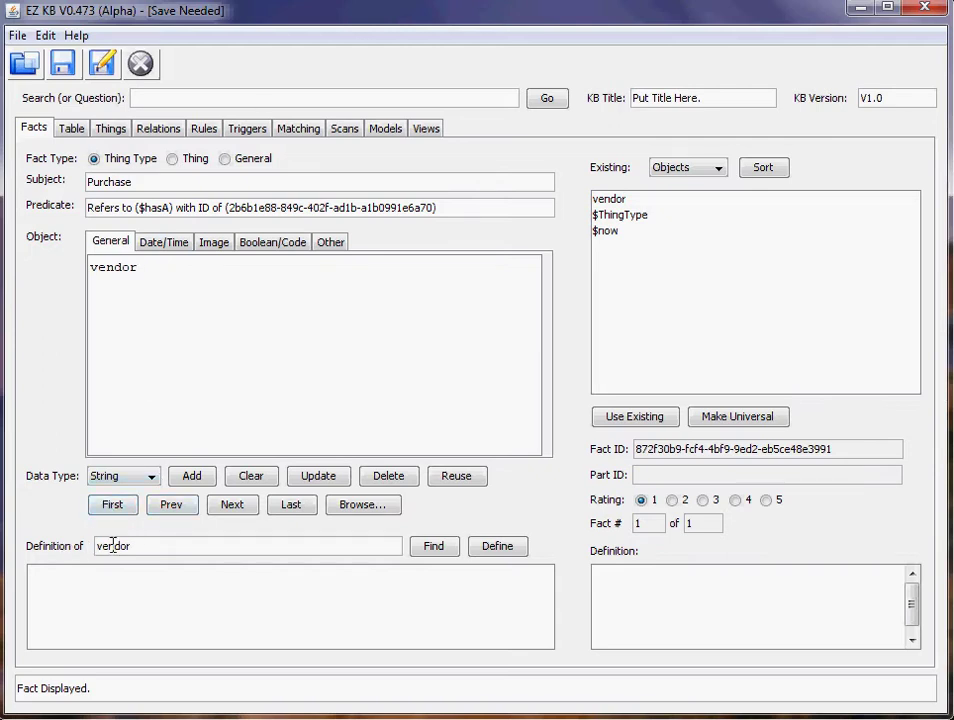
click(428, 553)
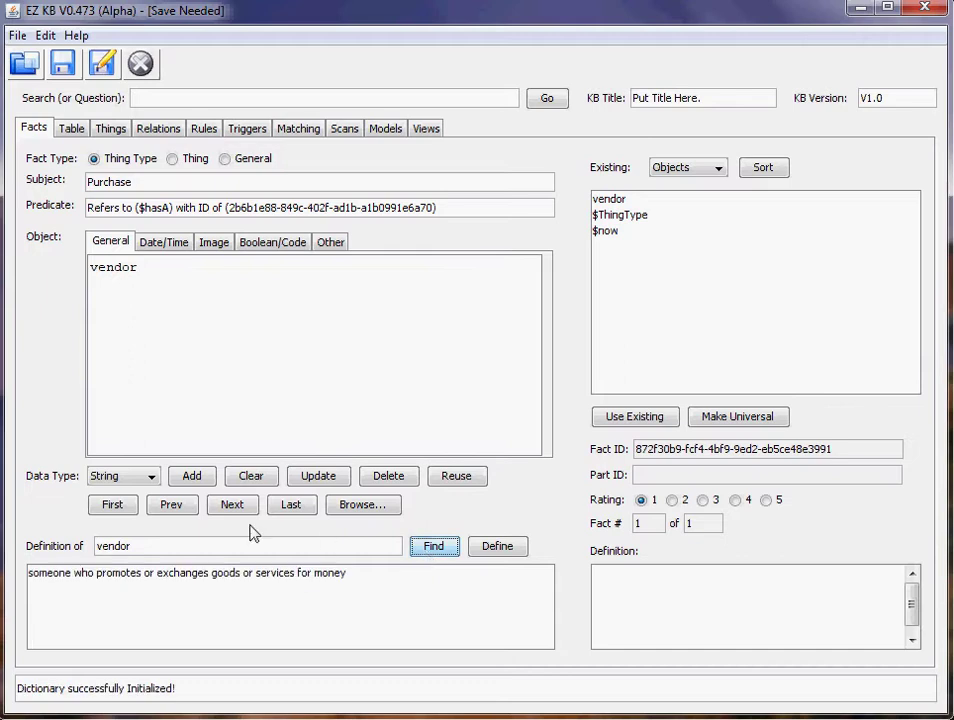
click(184, 578)
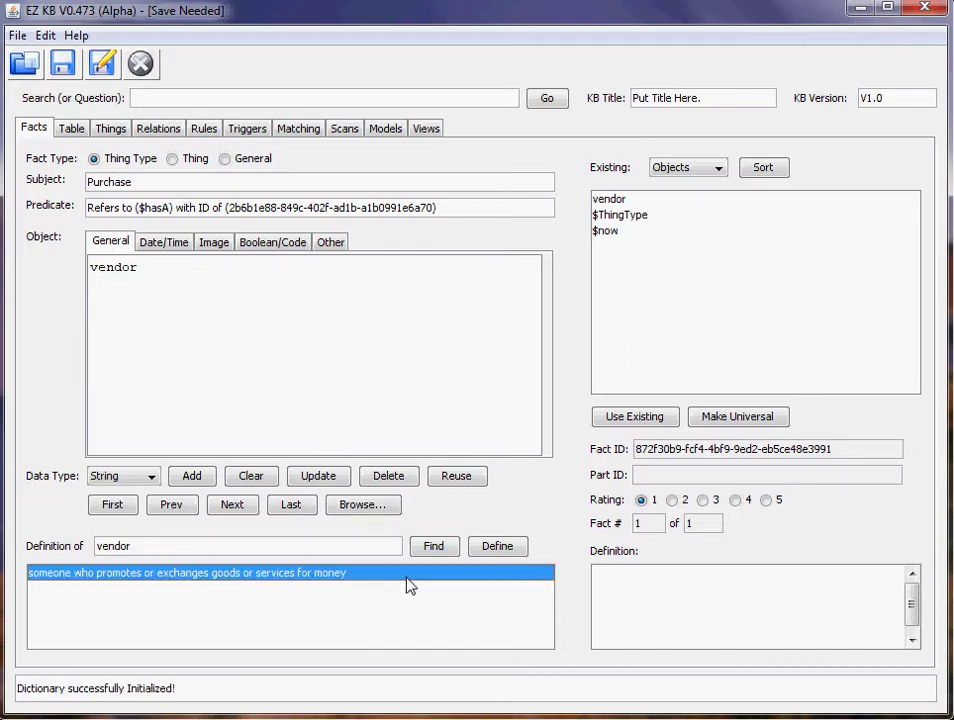
click(497, 547)
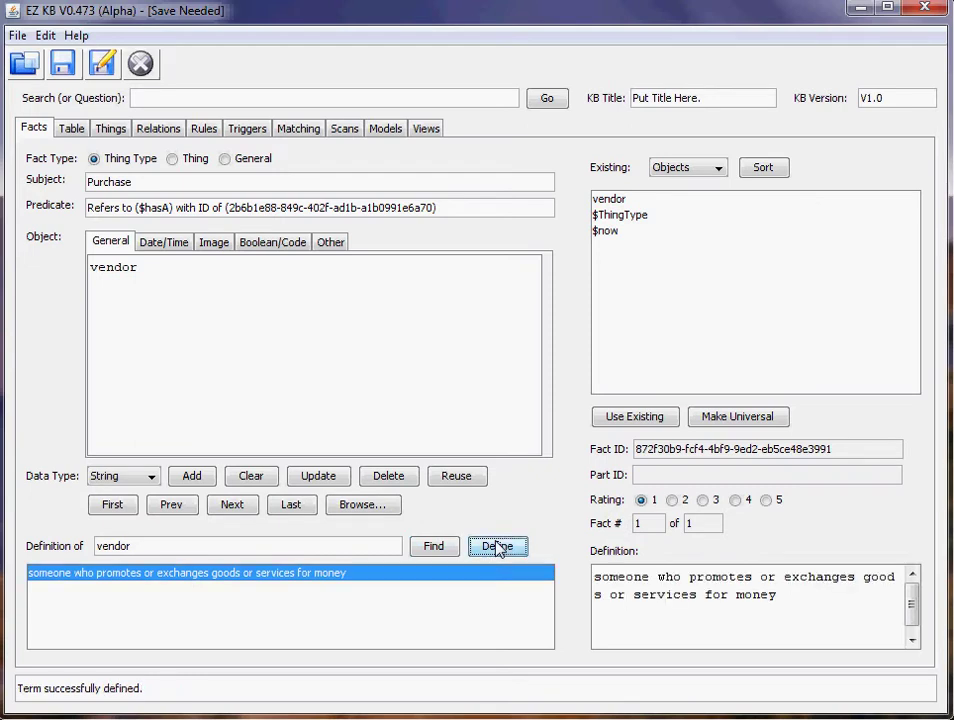
Show all facts as a table and save the knowledge base in the KBs folder as test-facts
click(70, 129)
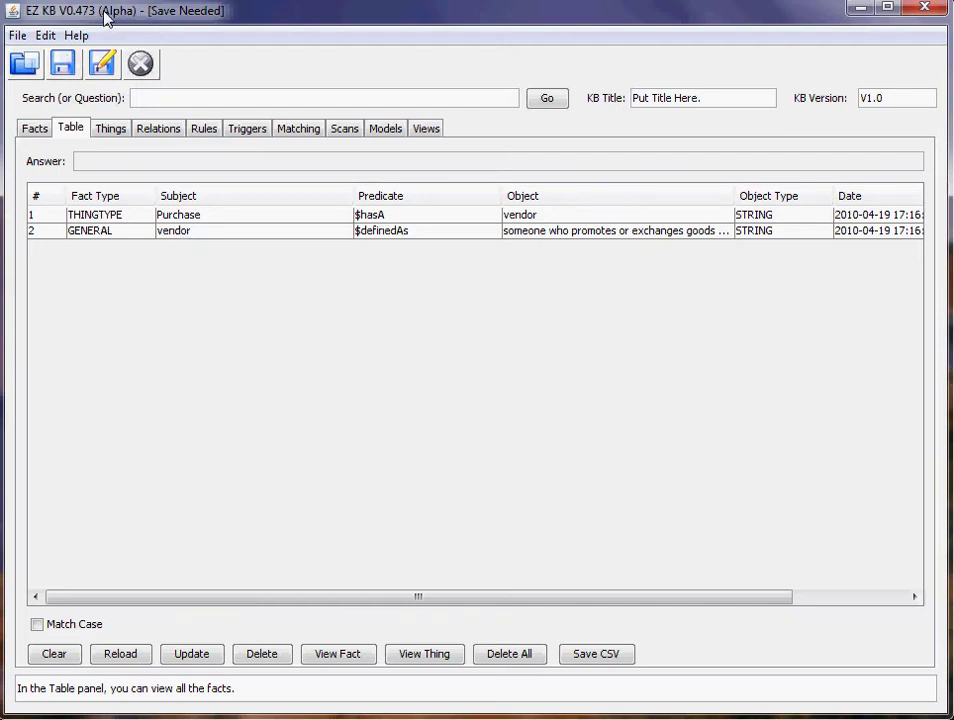
click(62, 64)
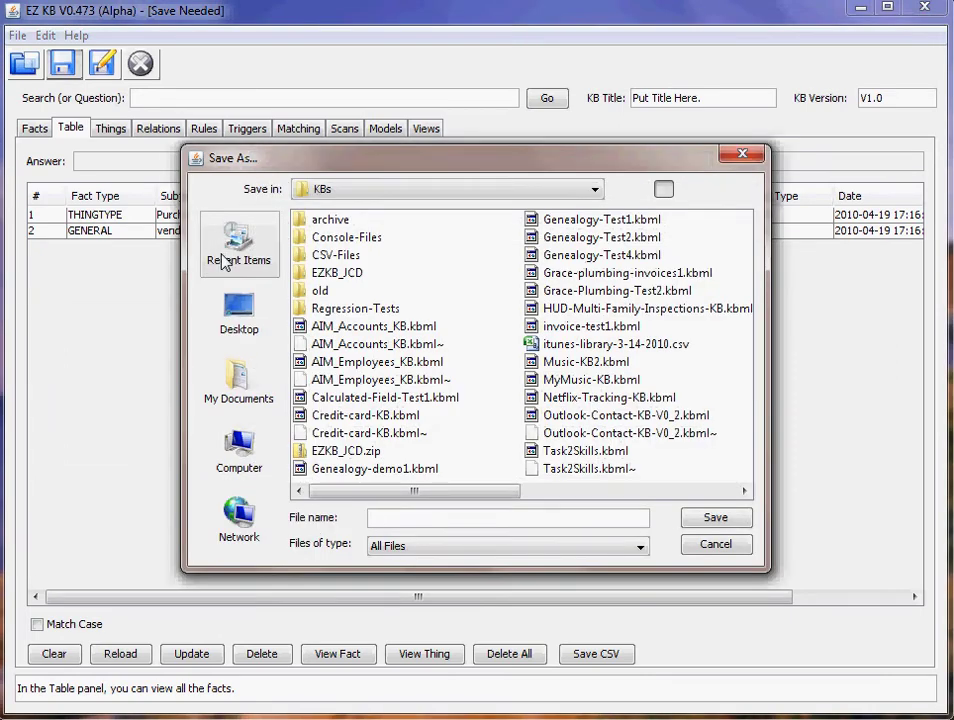
text(t)
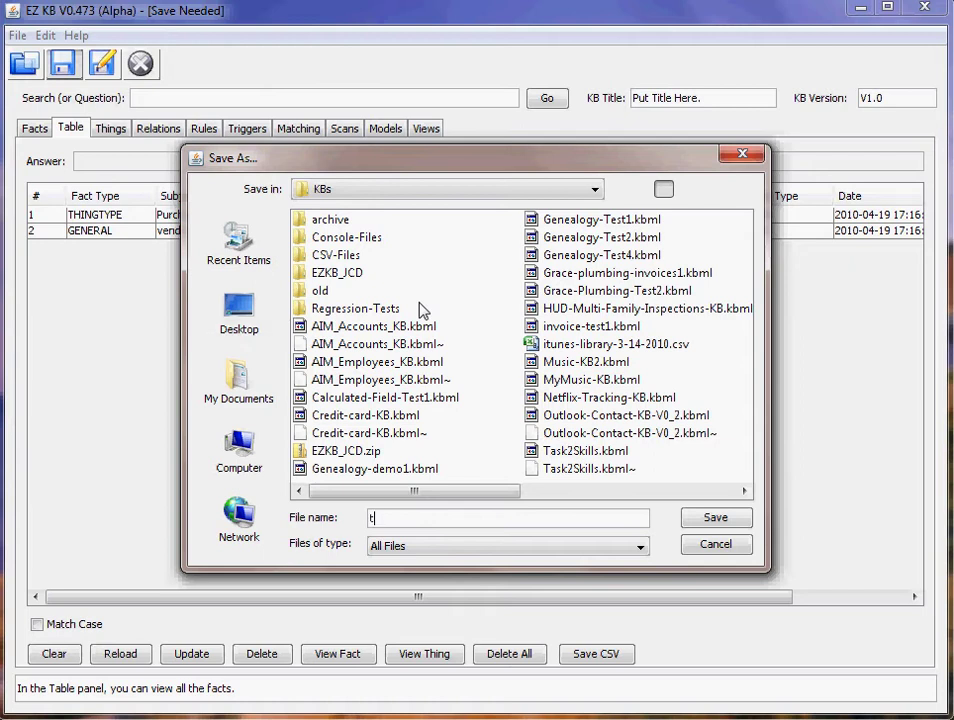
text(est-facts)
click(739, 522)
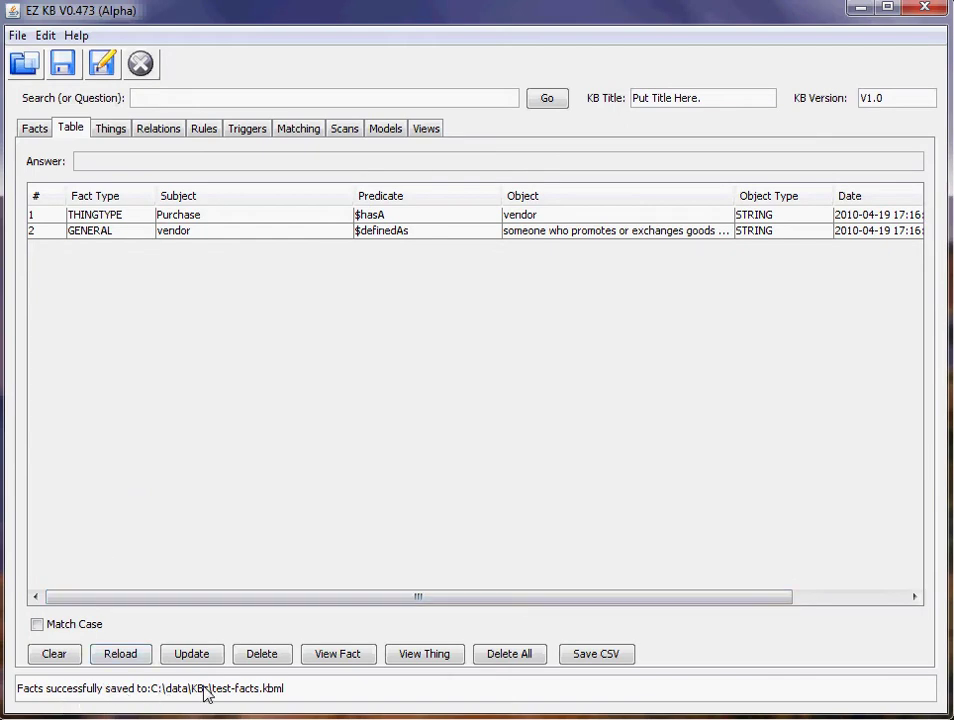
Return to fact entry, clear the form and list the existing subjects for a new fact
click(38, 130)
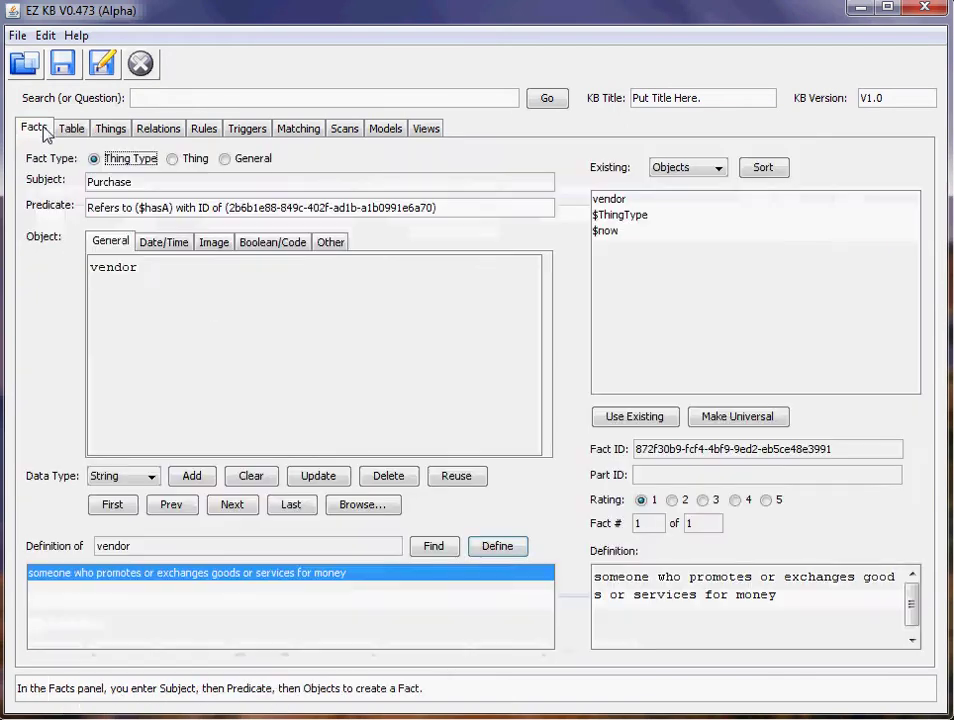
click(247, 484)
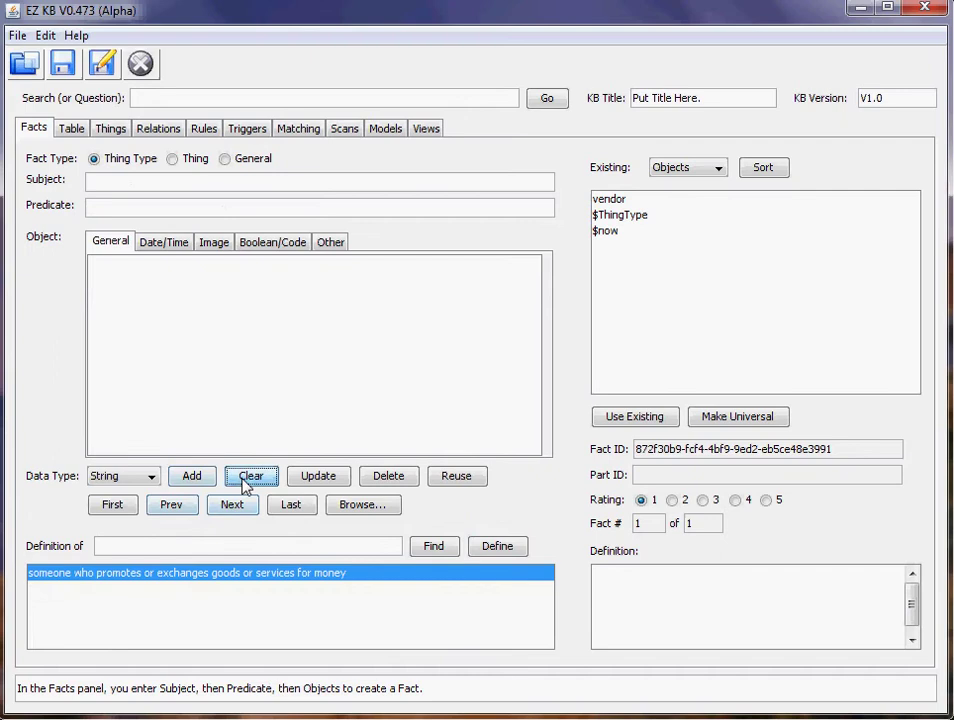
click(137, 184)
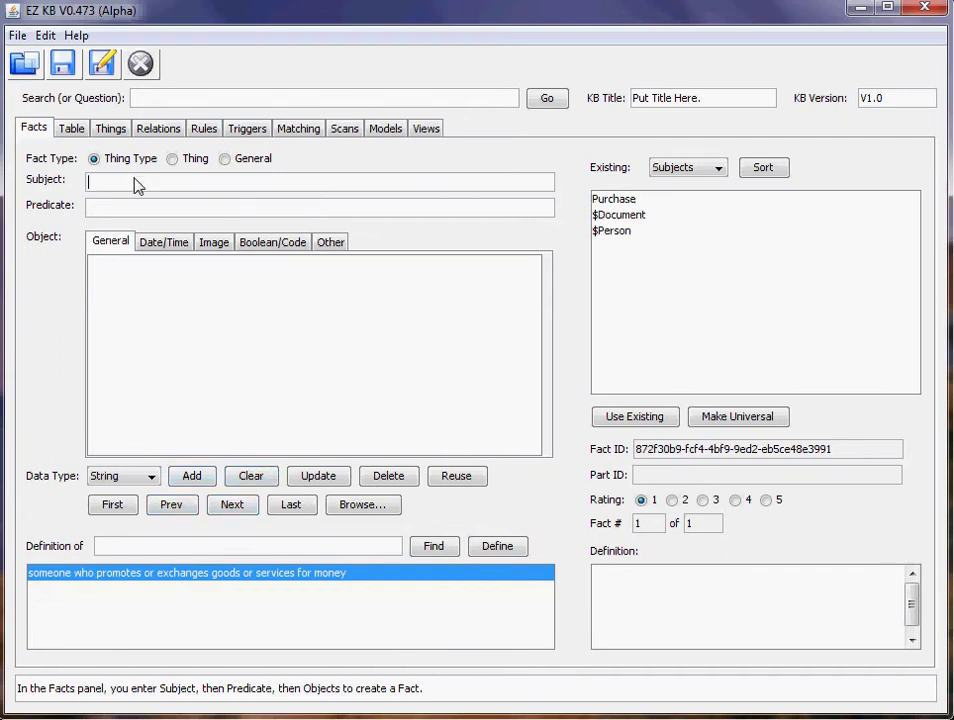
text(Purch)
key(BackSpace)
key(BackSpace)
key(BackSpace)
key(BackSpace)
key(BackSpace)
Reuse the existing Purchase as the subject and the existing $hasA as the predicate of the new fact
click(628, 200)
click(347, 208)
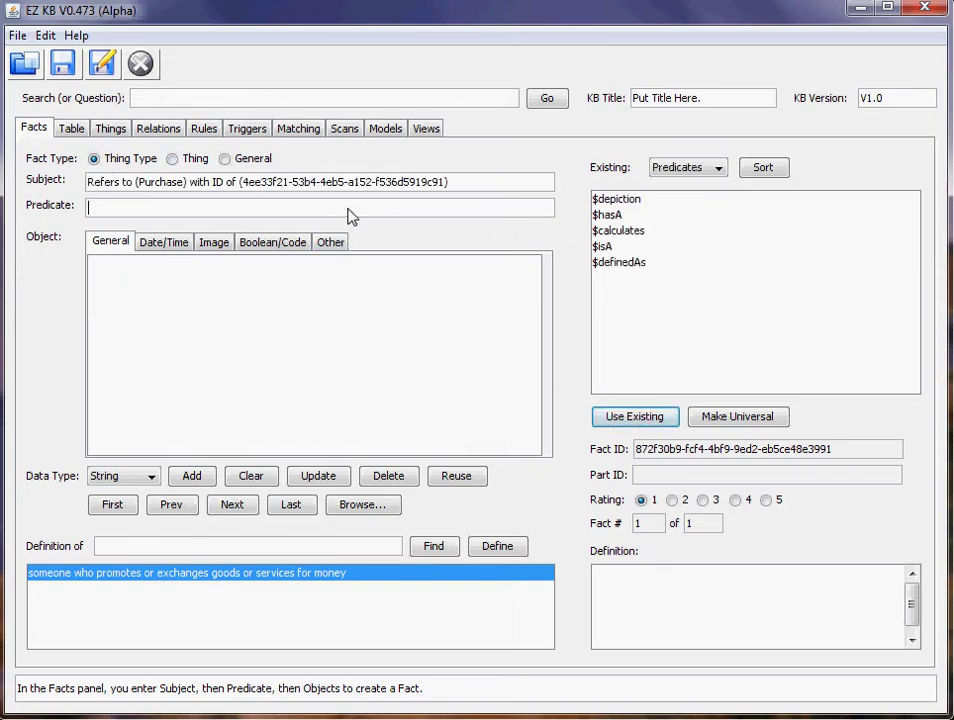
click(612, 215)
click(632, 417)
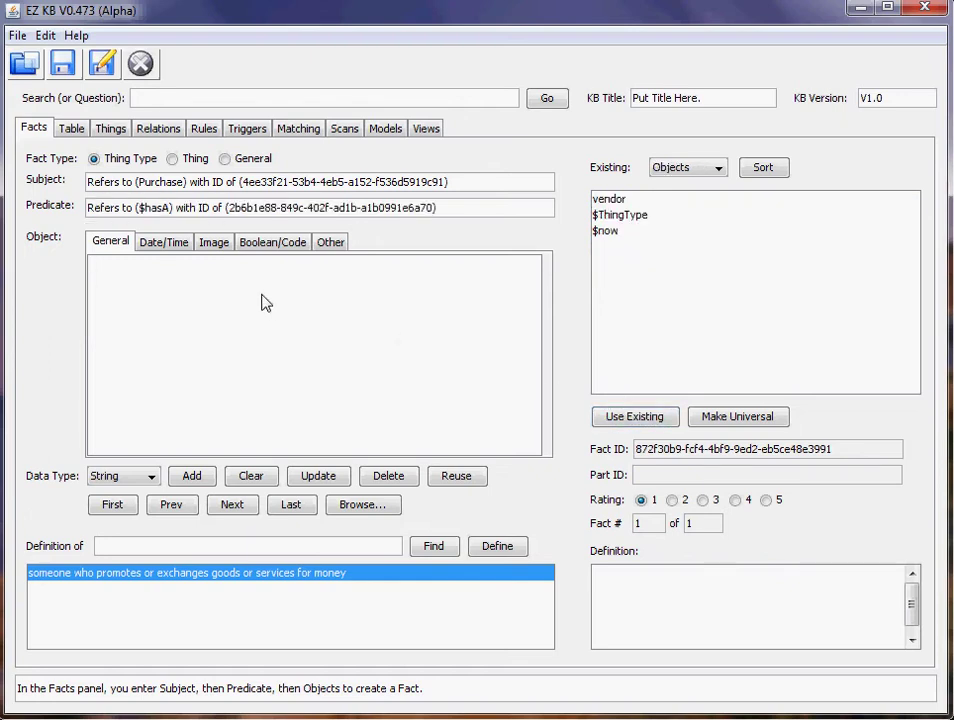
Enter date as the fact's object, set its data type to Date and add the fact
click(265, 303)
text(date)
click(128, 481)
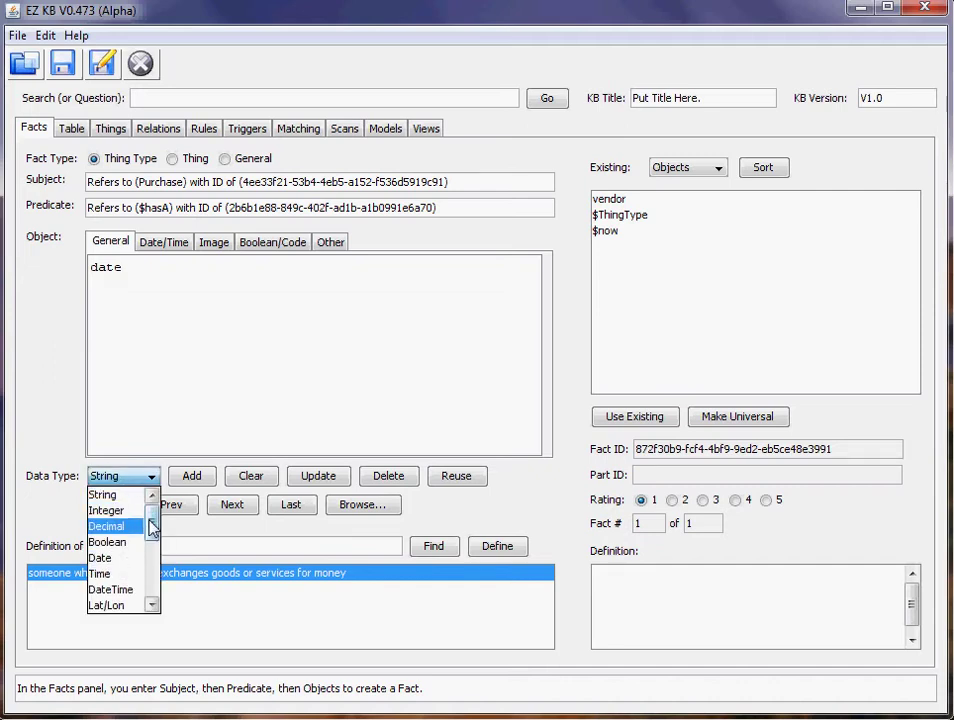
mouse_move(150, 526)
mouse_down()
mouse_move(153, 558)
mouse_move(149, 511)
mouse_move(153, 562)
mouse_move(155, 541)
mouse_up()
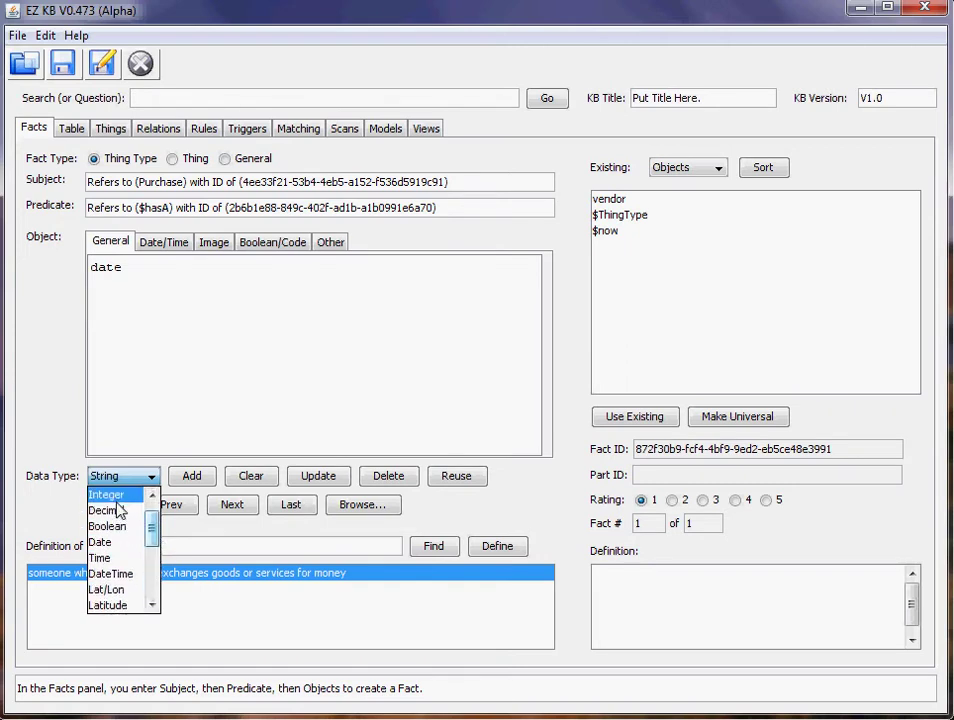
click(132, 543)
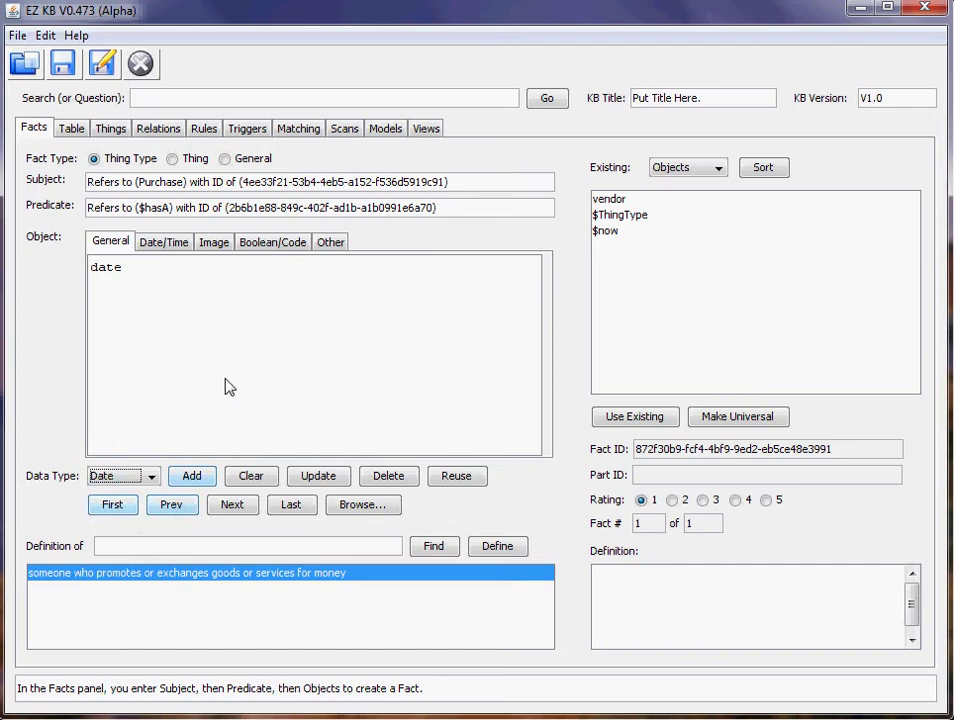
click(188, 477)
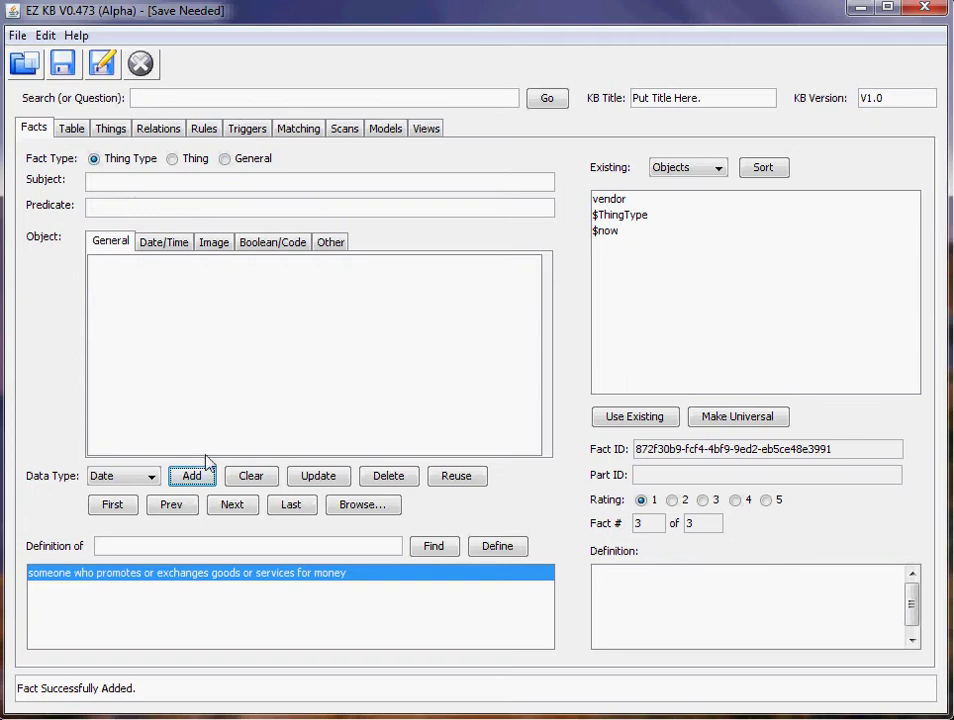
Browse to the third fact and bring up its object text date as the term for definition
click(117, 505)
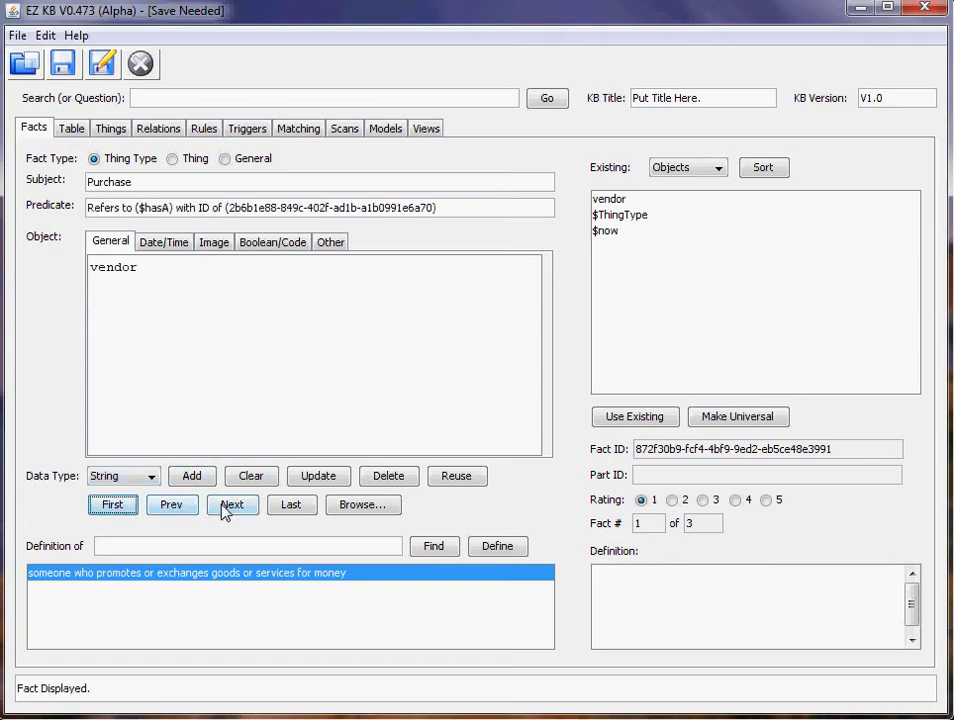
click(226, 506)
click(229, 505)
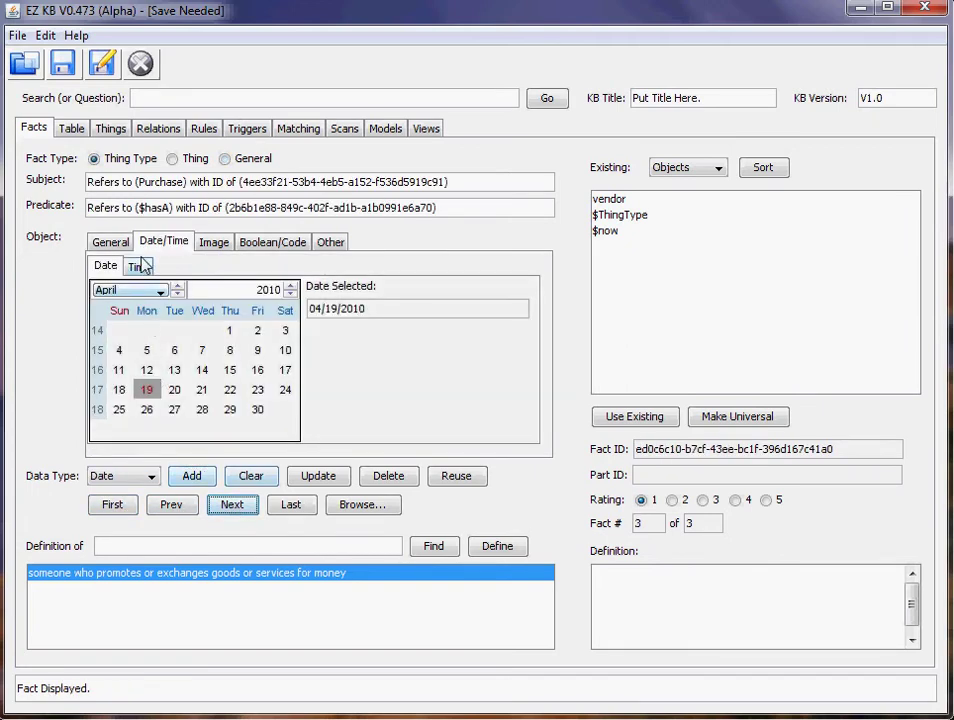
click(126, 250)
click(128, 279)
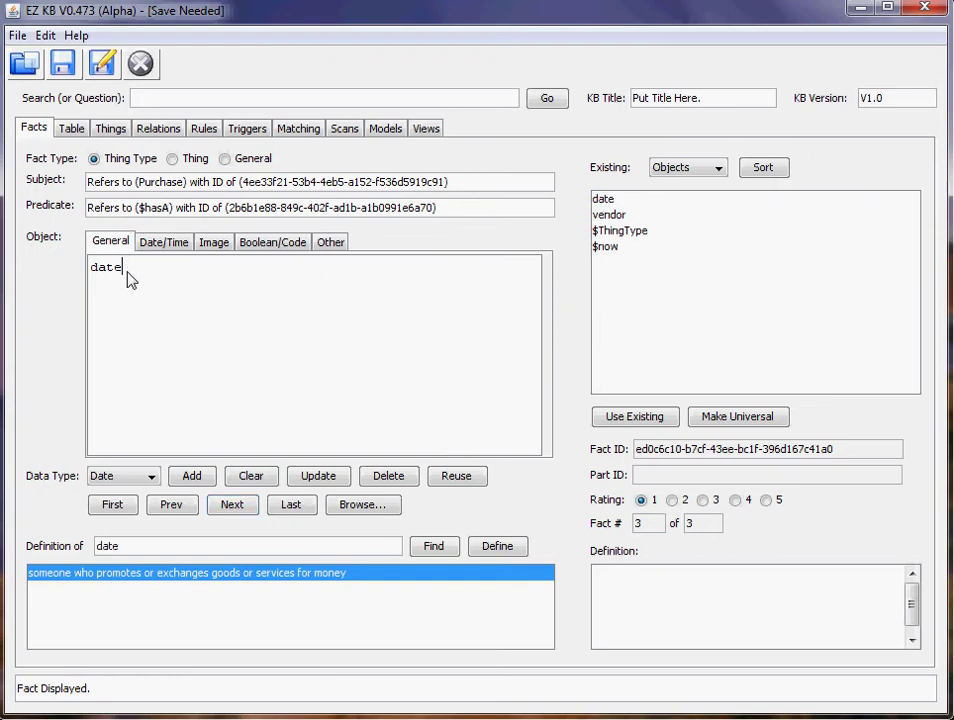
Find definitions for date and define it as the particular day, month, or year (usually according to the Gregorian calendar) that an event occurred
click(424, 550)
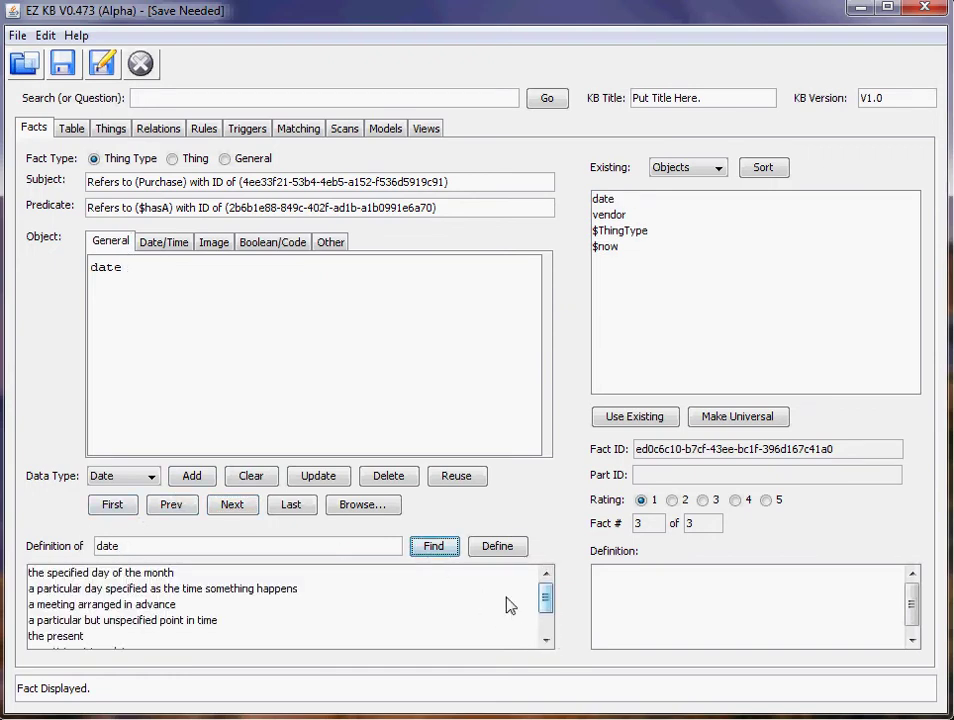
click(220, 577)
click(224, 605)
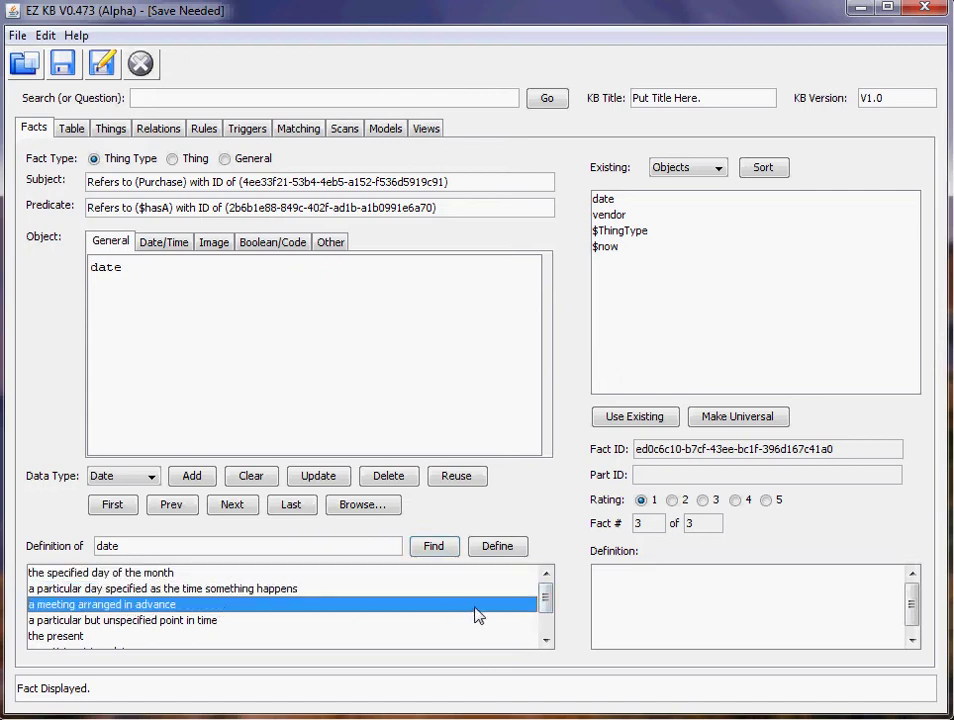
drag(545, 603, 547, 628)
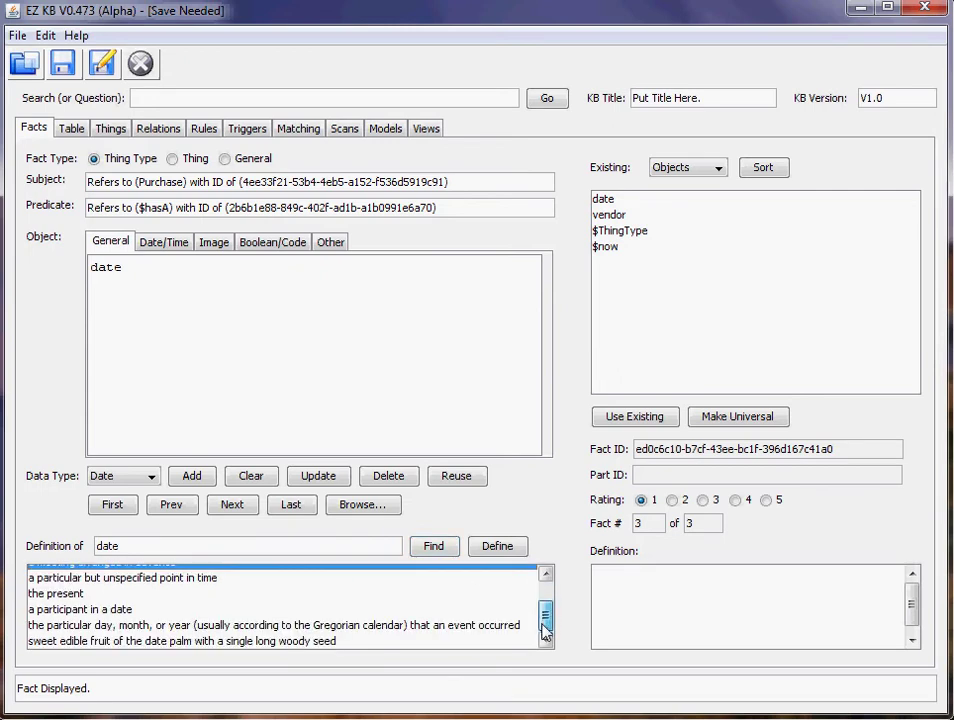
click(157, 627)
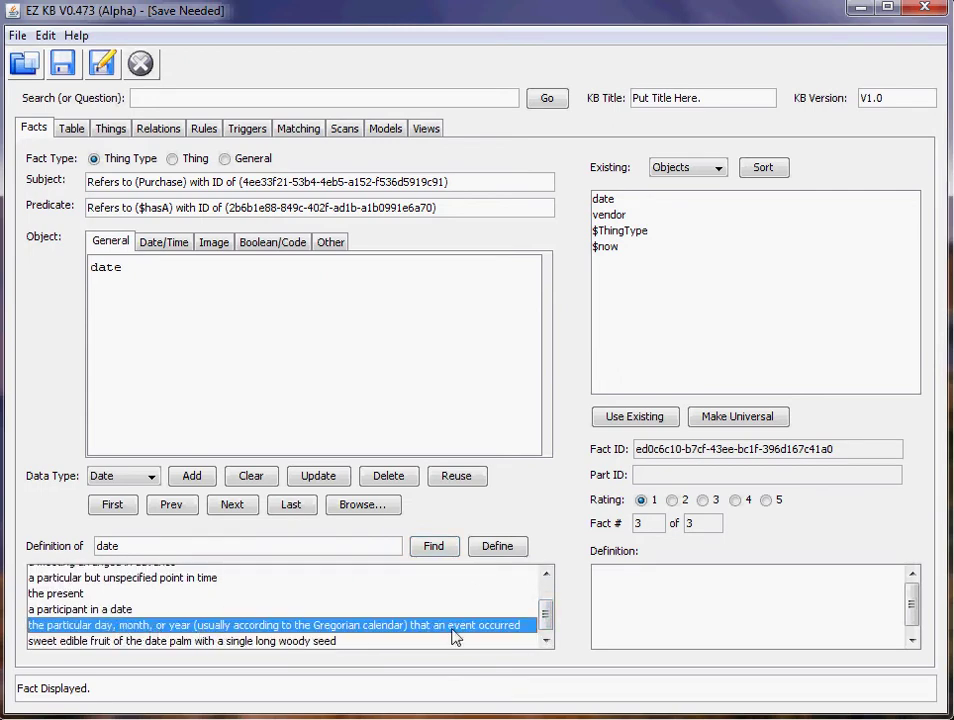
click(505, 548)
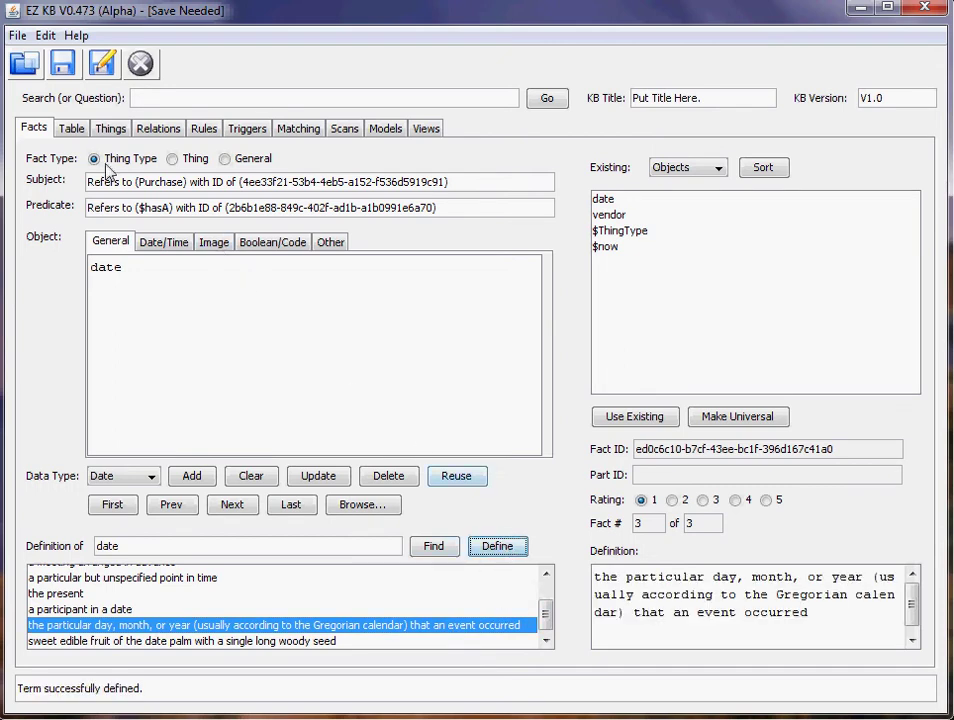
Review the recorded facts in the table, including the date definition entry, and return to fact entry
click(71, 129)
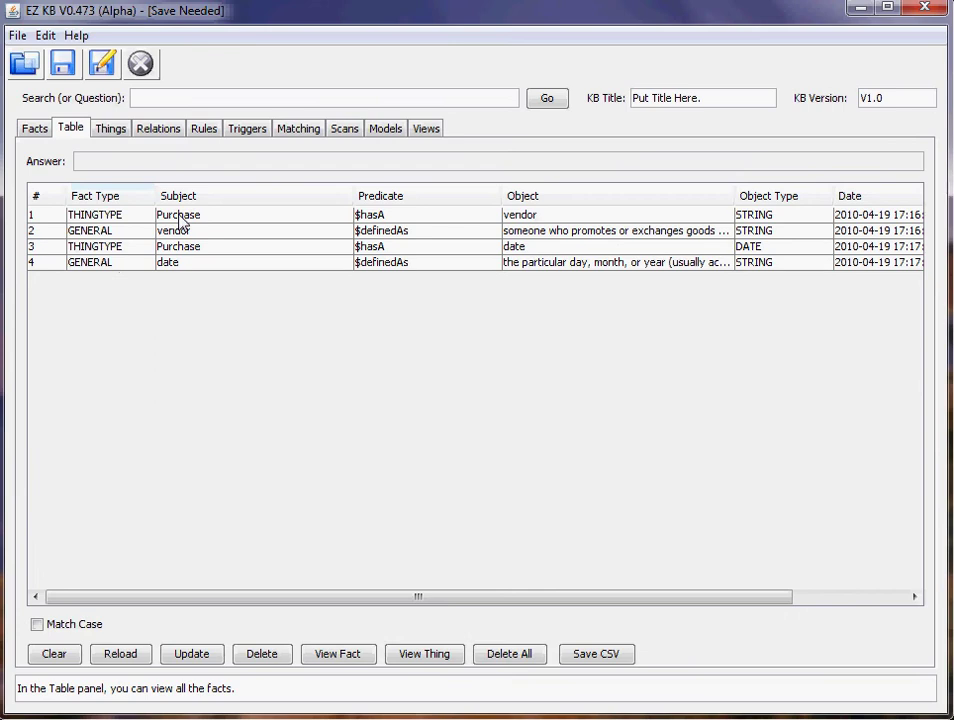
click(202, 263)
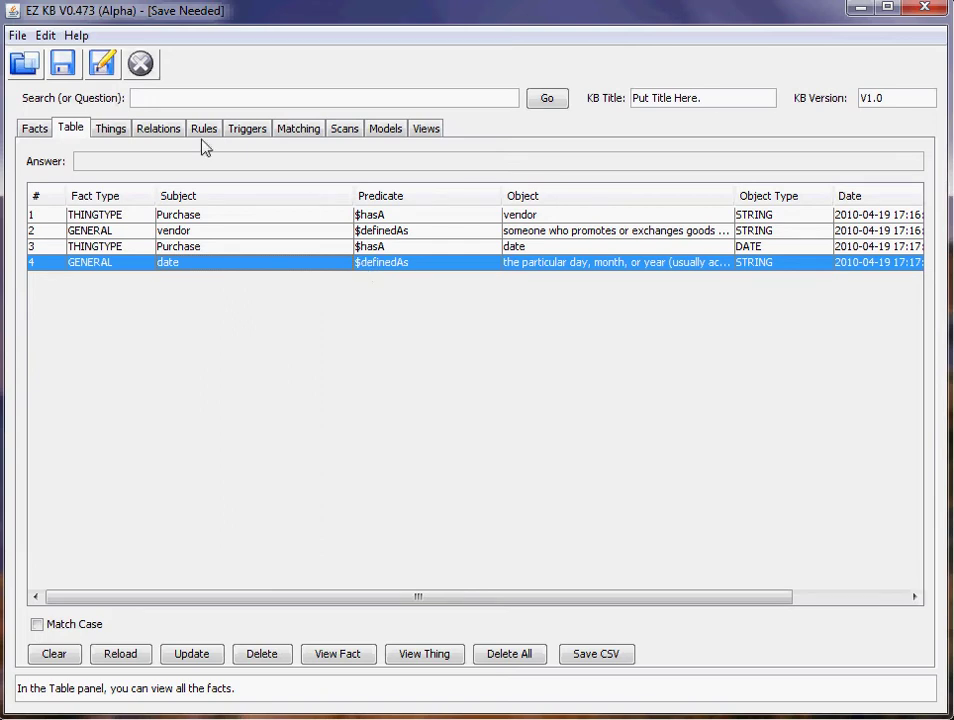
click(35, 130)
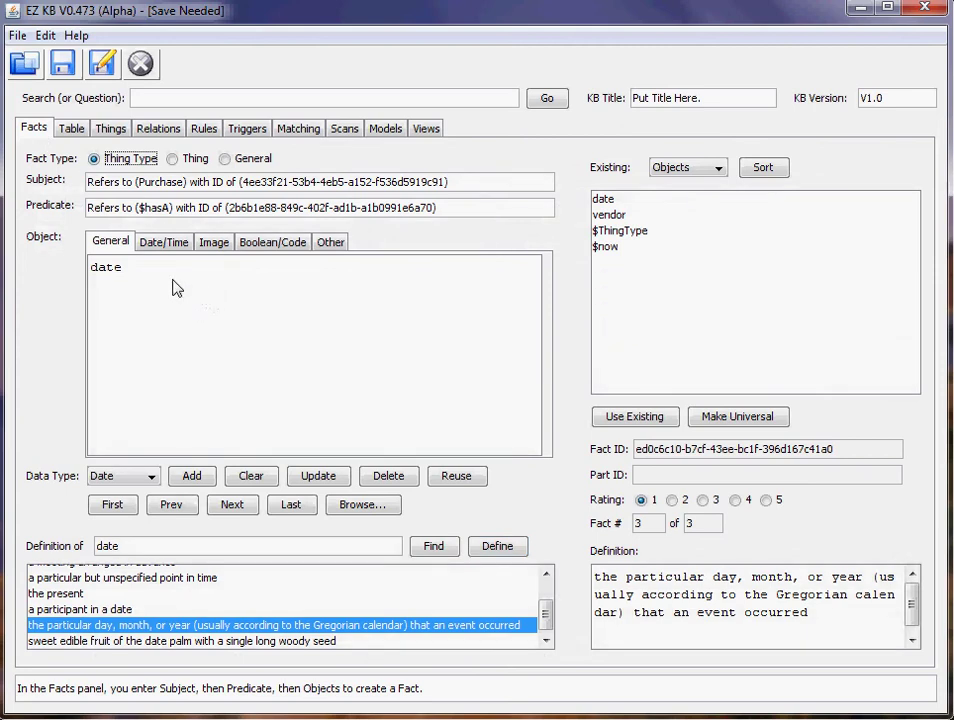
Clear the fact form and reuse the existing Purchase as subject and the existing $hasA as predicate
click(251, 480)
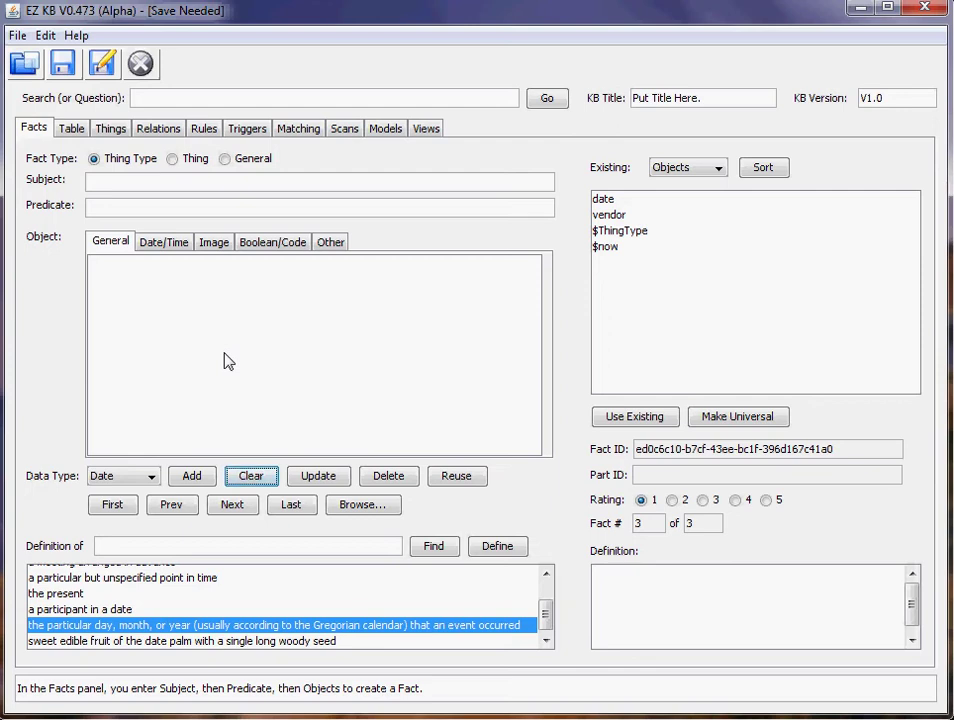
click(107, 185)
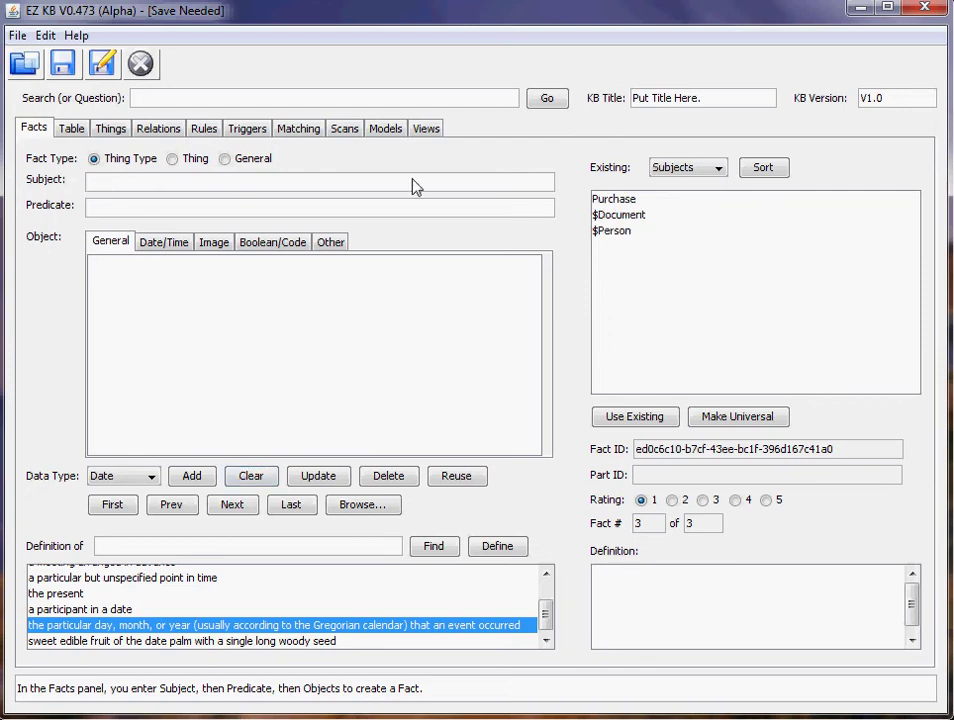
click(605, 200)
click(645, 418)
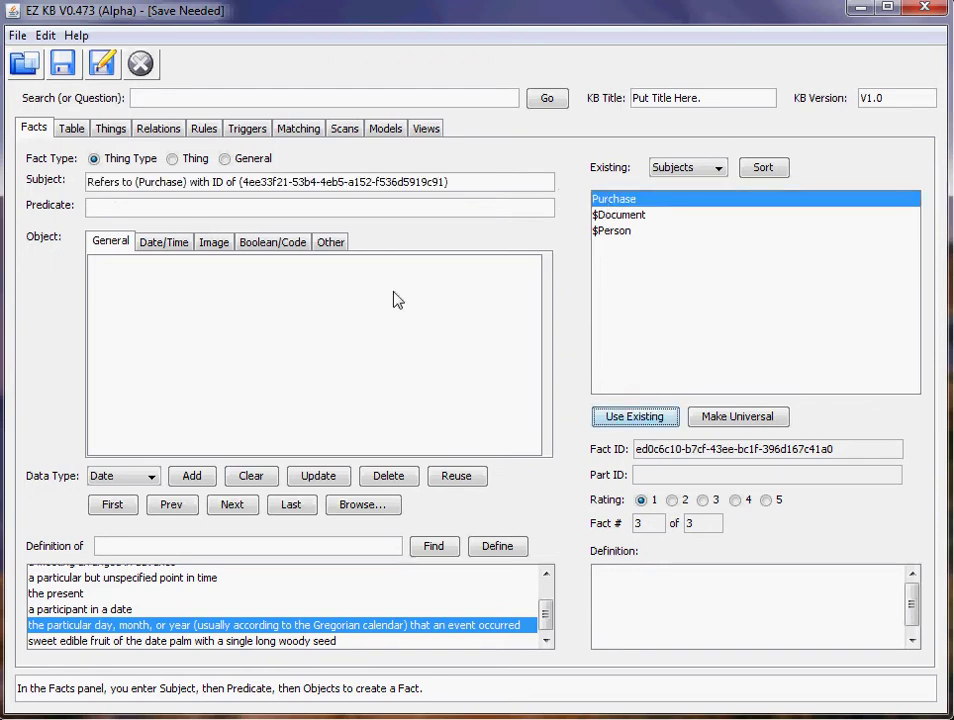
click(612, 215)
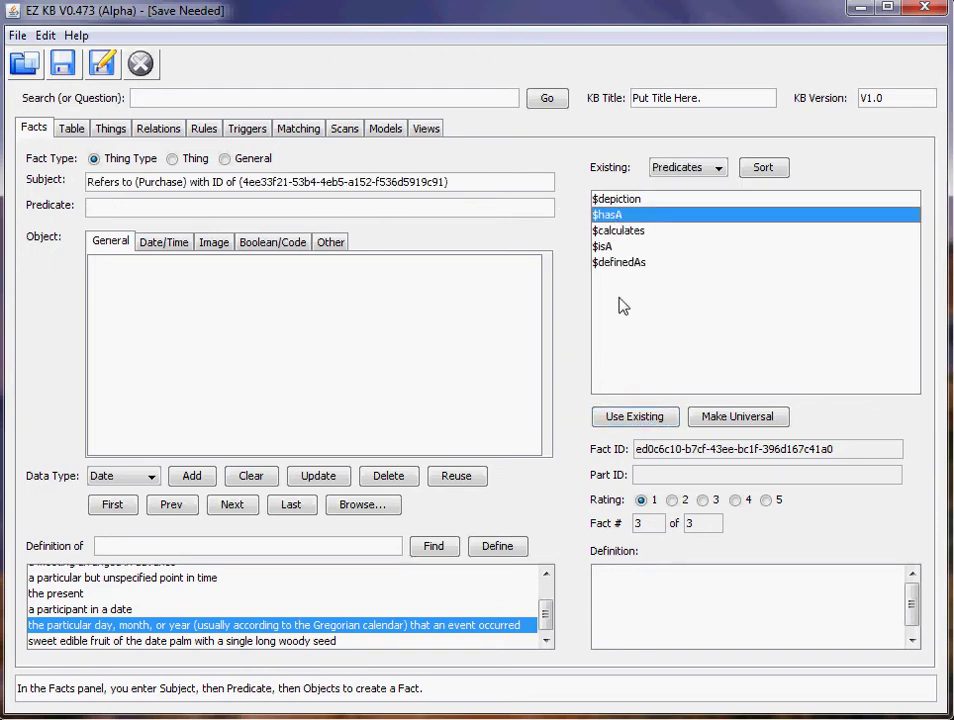
click(634, 418)
Start creating a code object for the fact with field name type and code list name BudgetCategoryList
click(238, 290)
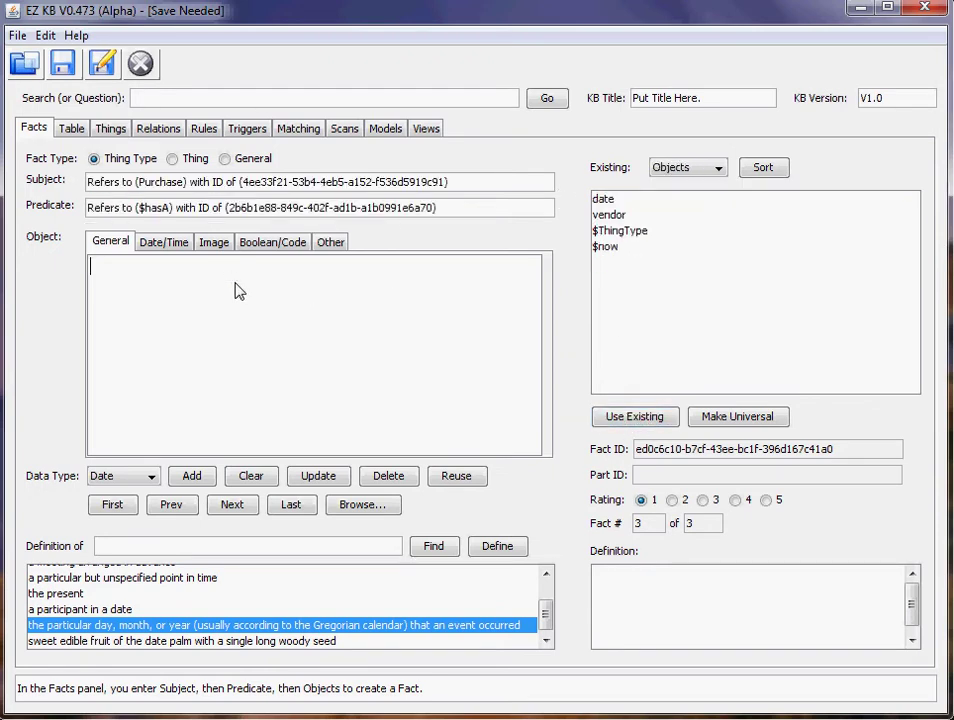
click(292, 247)
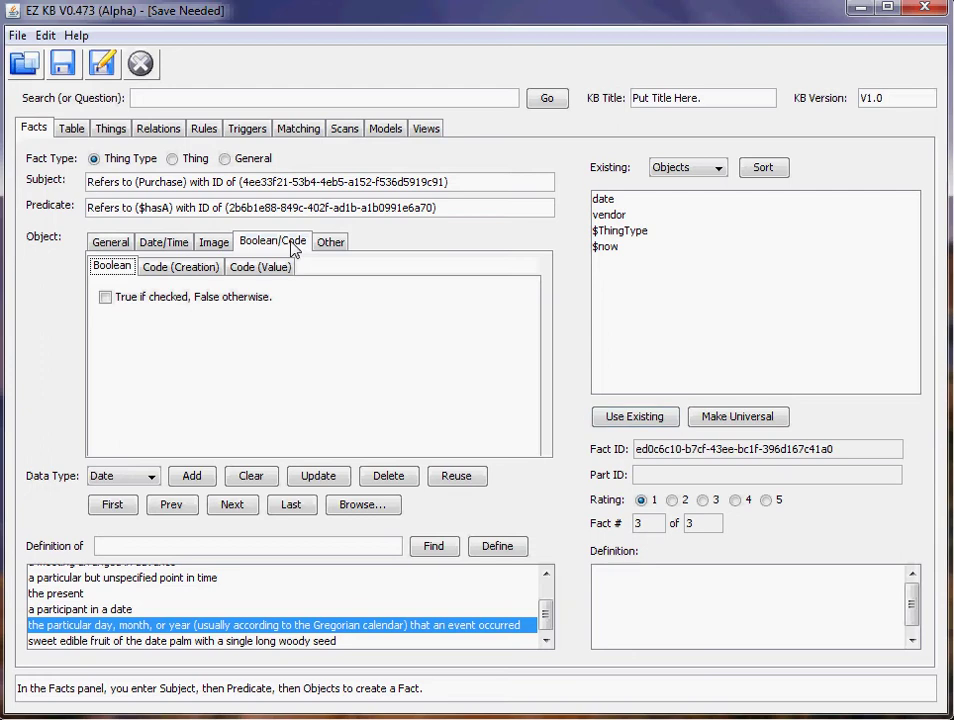
click(198, 268)
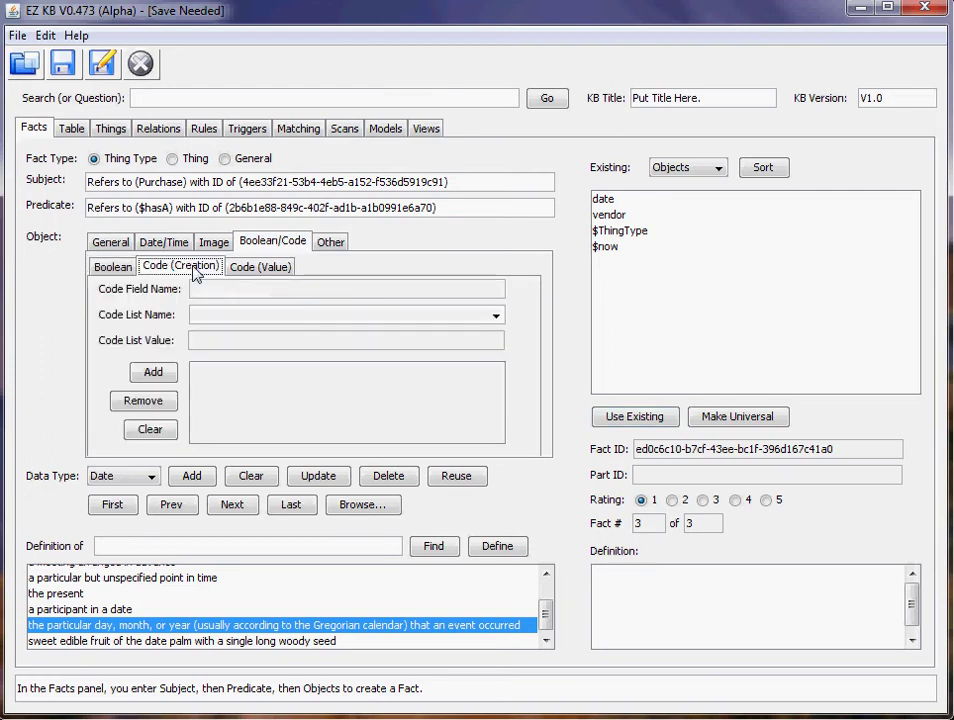
click(210, 292)
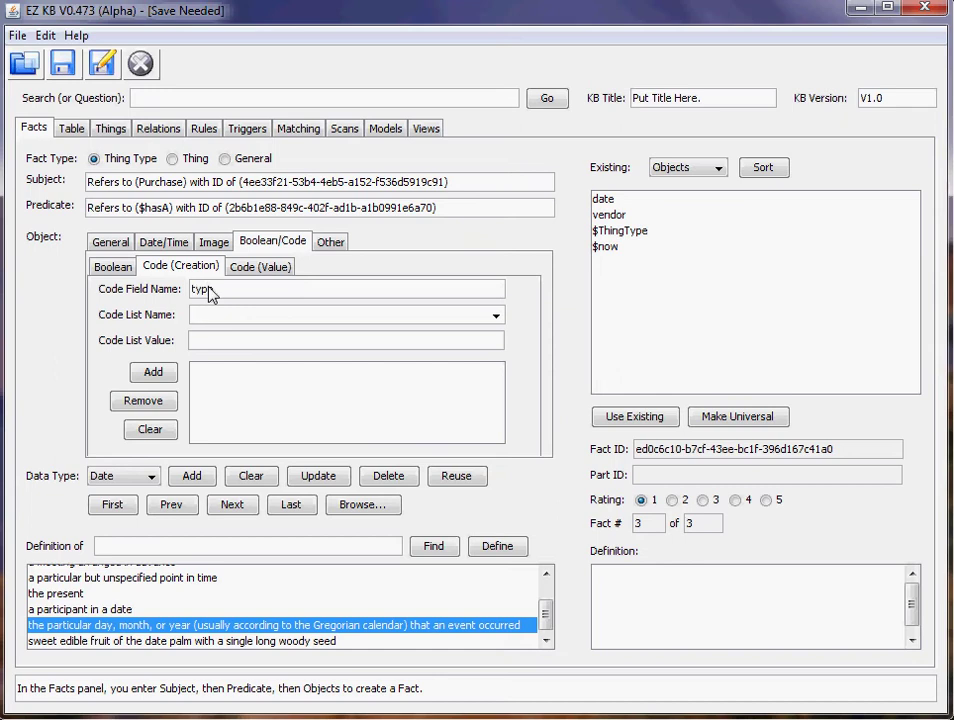
text(BudgetCategoryList)
Add Food, Clothing, Mortgage, Insurance and Entertainment as values of the BudgetCategoryList code list
click(228, 346)
text(Food)
click(170, 372)
text(Clothing)
click(147, 373)
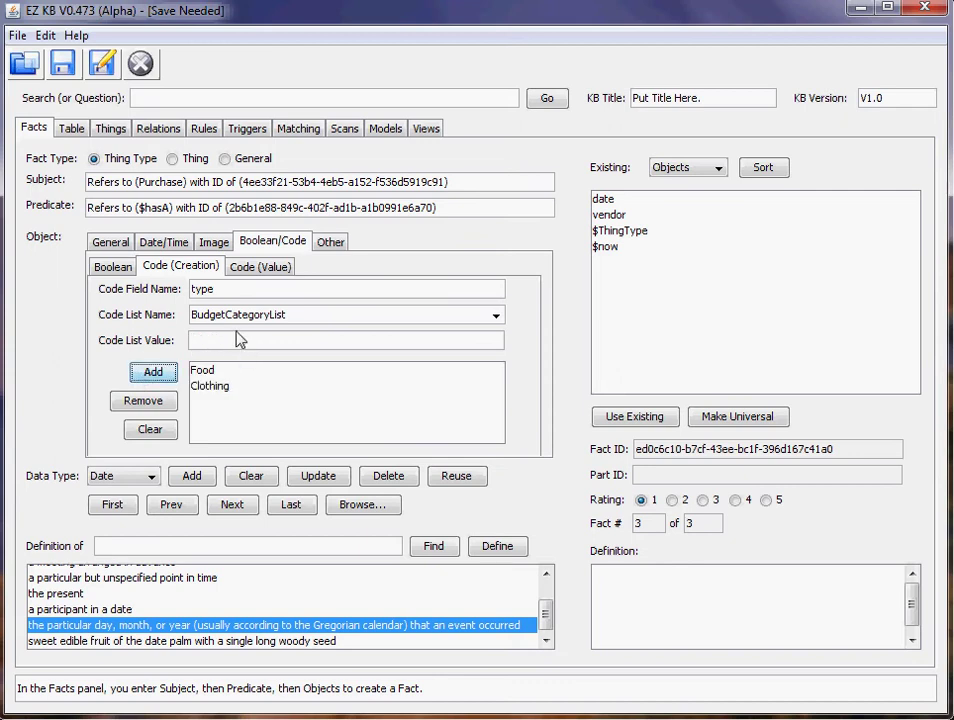
text(Mortgage)
click(168, 374)
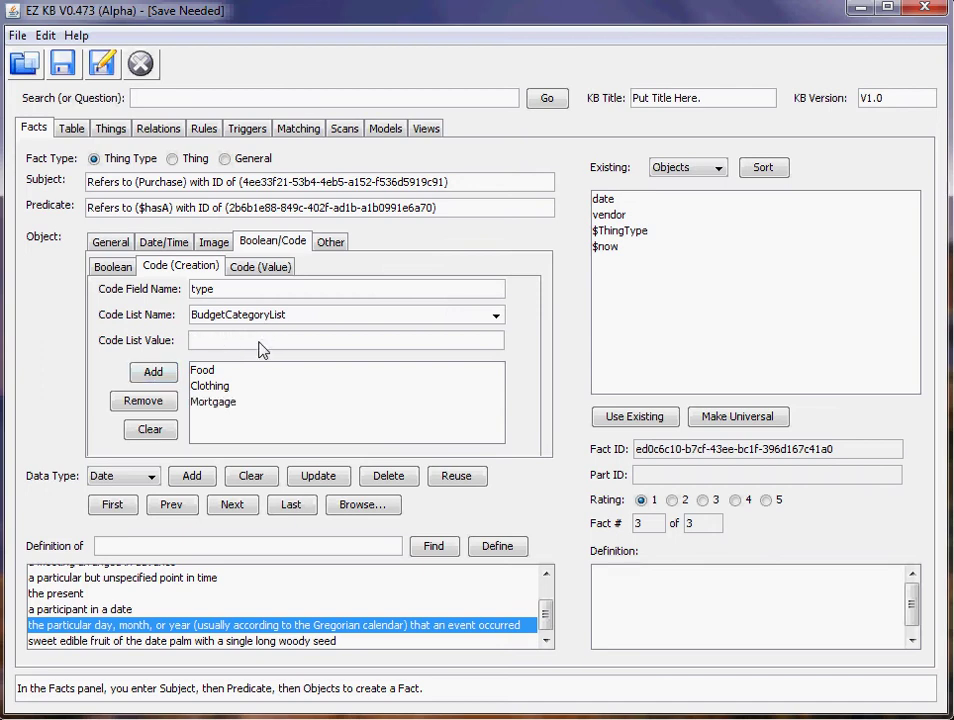
text(Inus)
text(surance)
click(168, 372)
text(Enter)
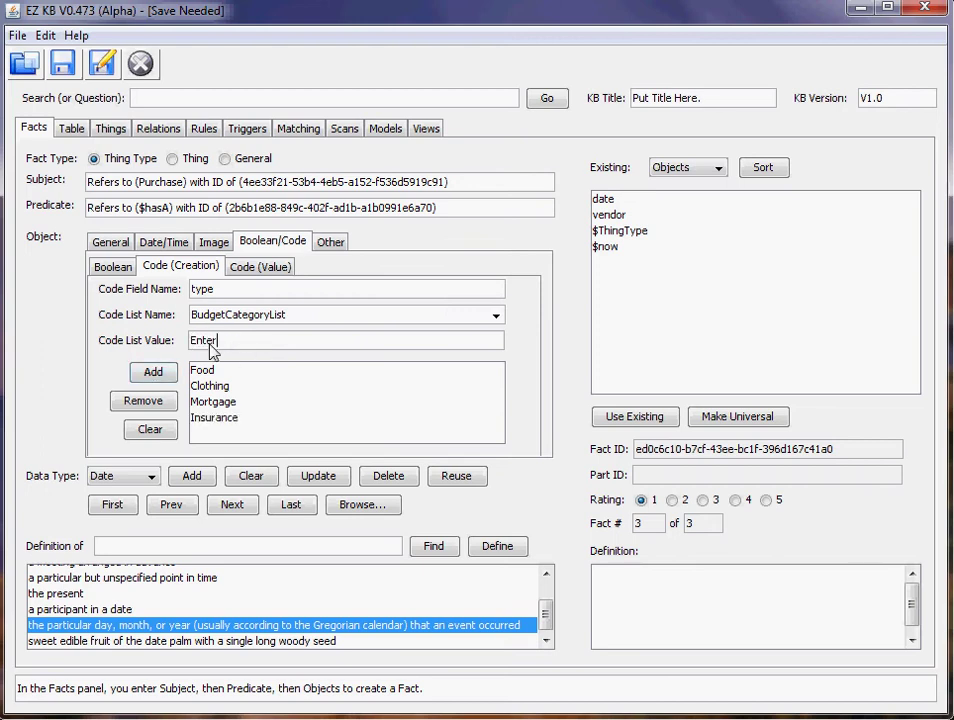
text(tainment)
click(160, 374)
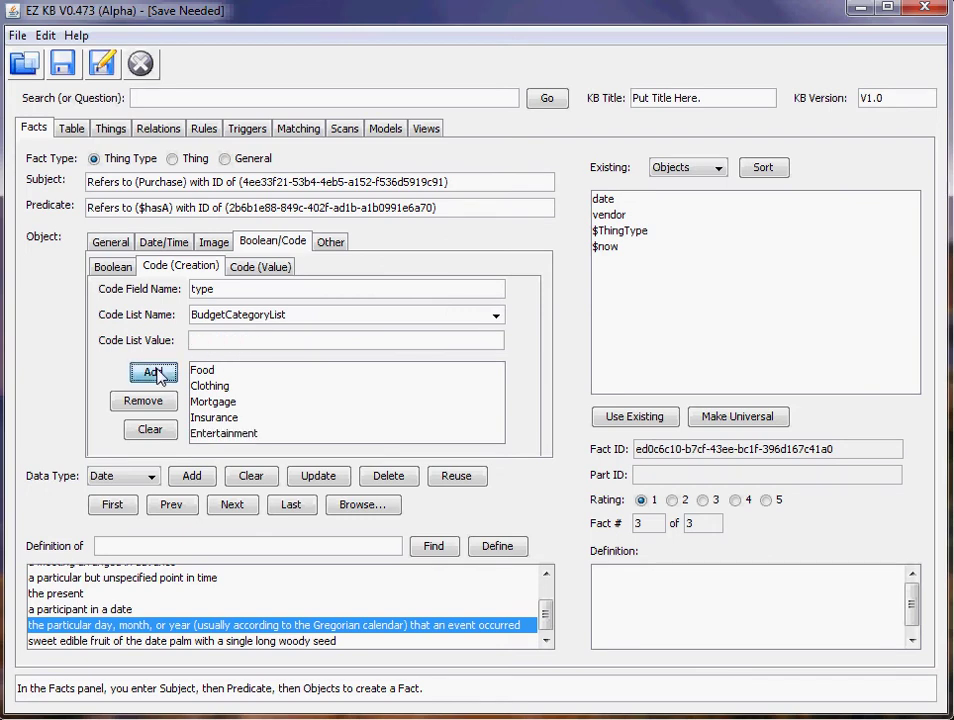
Set the data type to Code, add the type fact and return to general object entry
click(152, 480)
drag(149, 520, 152, 593)
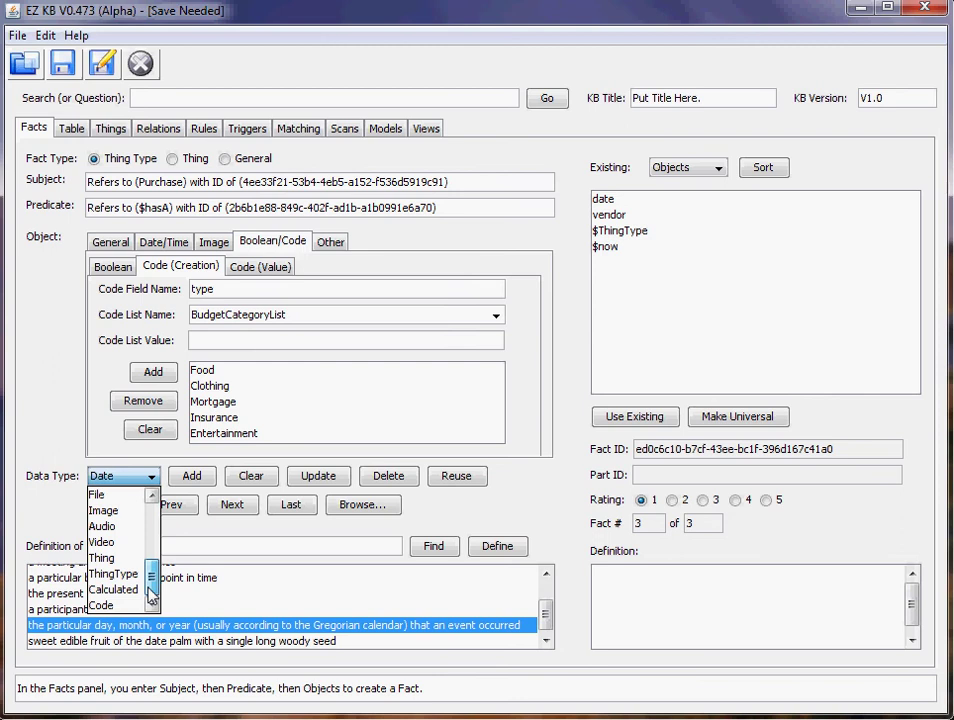
click(128, 605)
click(197, 477)
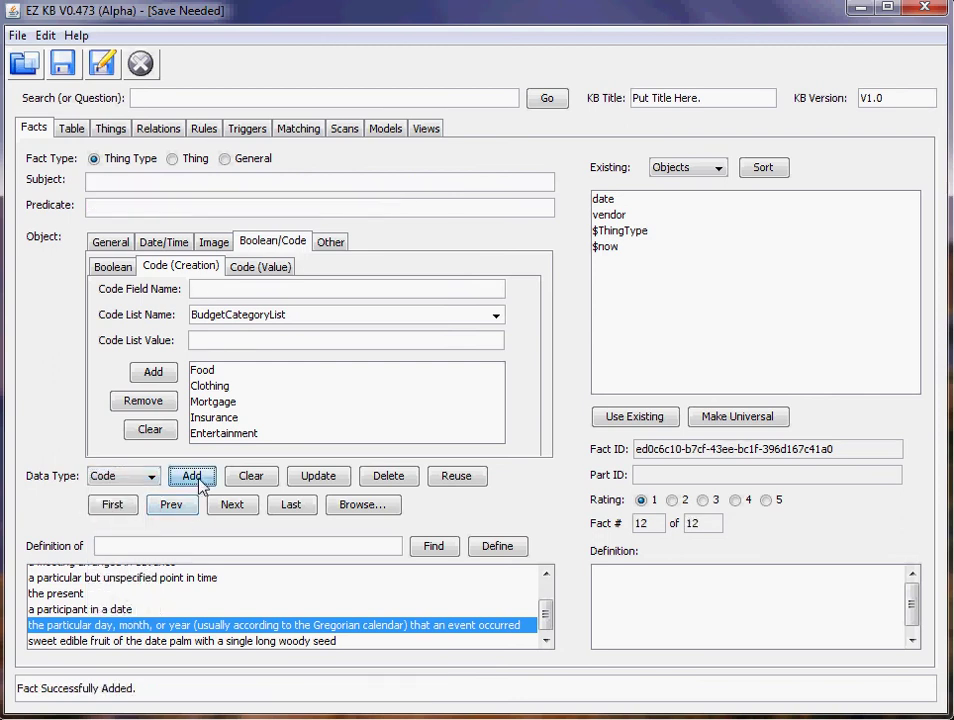
click(112, 242)
Clear and reload the facts table to review the facts created for BudgetCategoryList and type
click(72, 130)
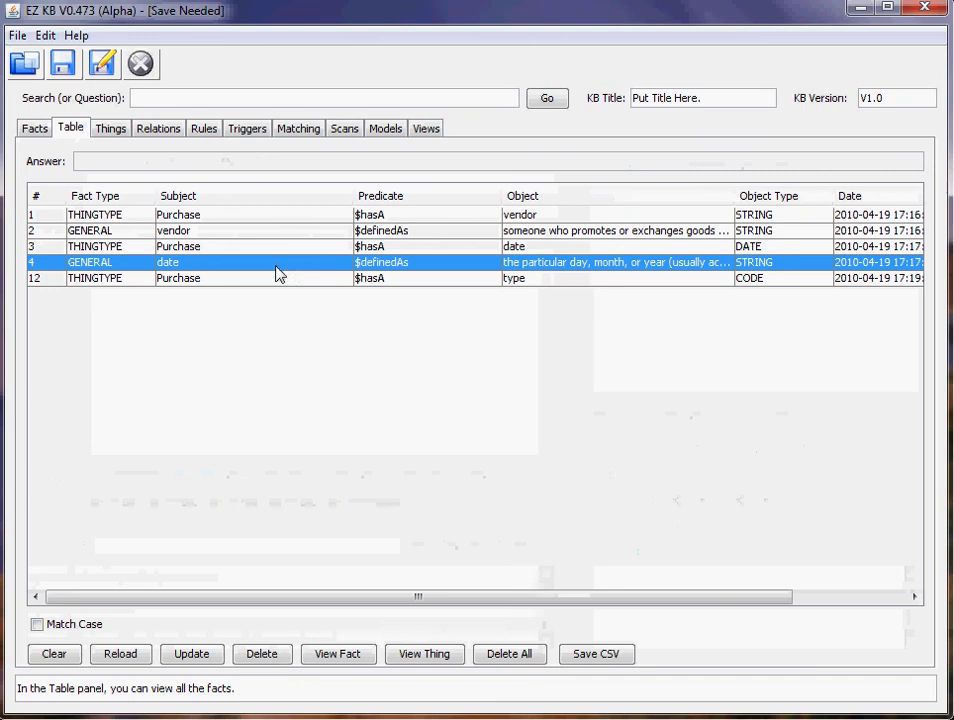
click(62, 657)
click(117, 659)
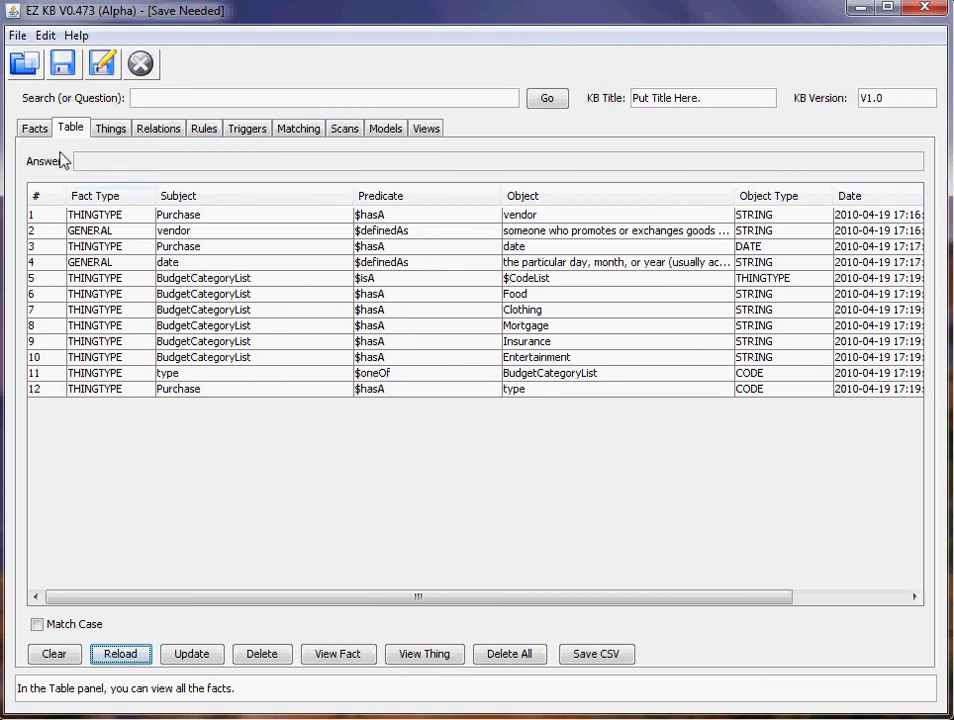
Return to fact entry and reuse Purchase as the subject and $hasA as the predicate of a new fact
click(36, 130)
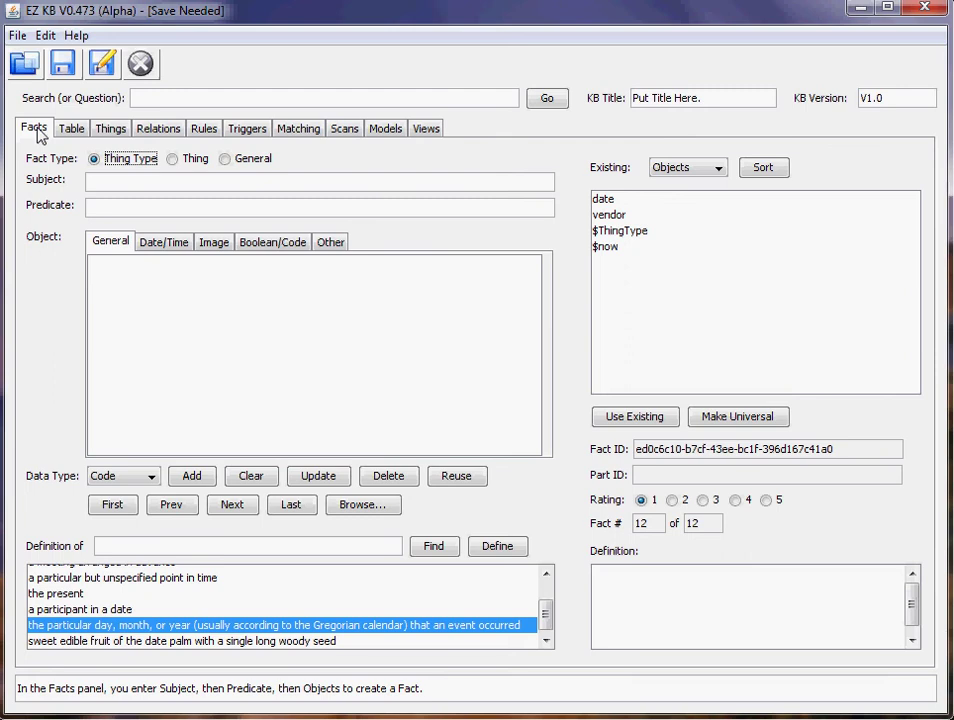
click(111, 190)
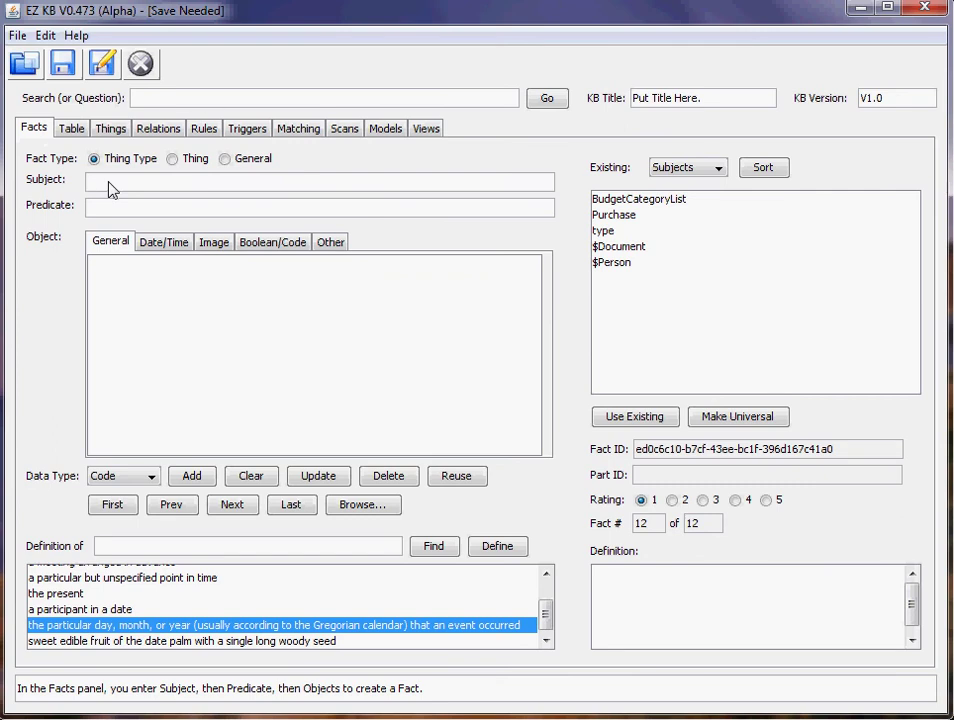
click(620, 215)
click(624, 417)
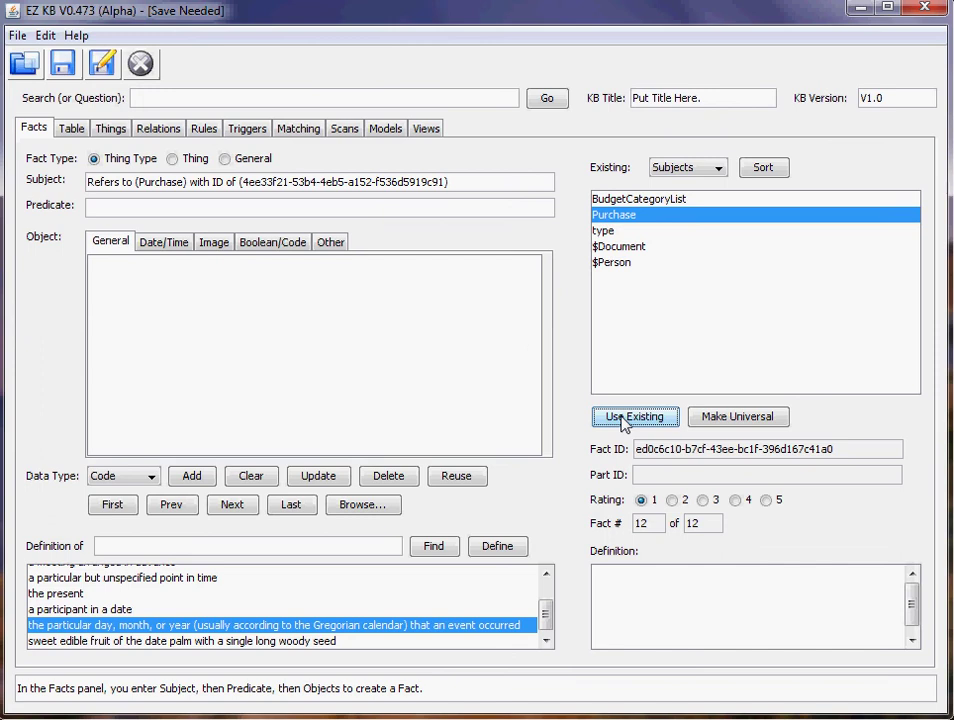
click(403, 214)
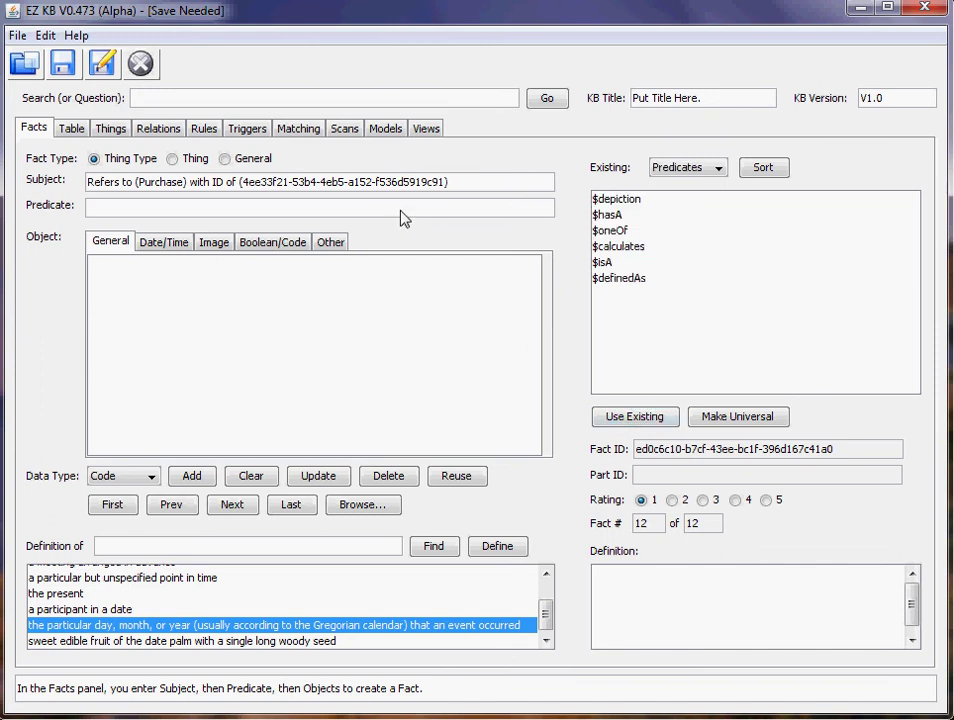
click(607, 215)
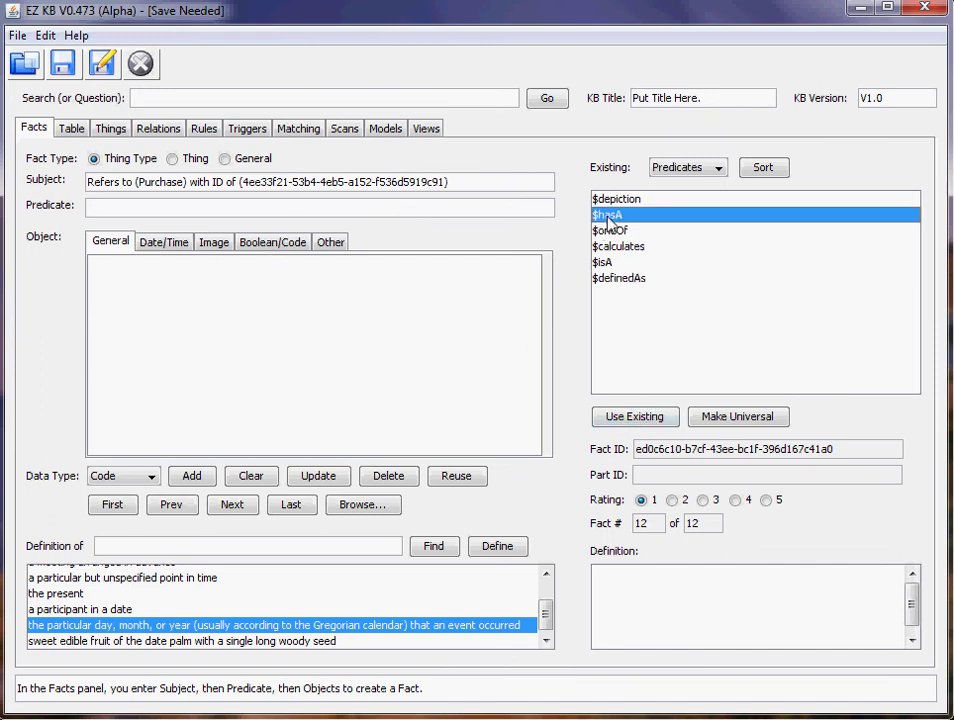
click(624, 416)
Set the data type to Image, enter picture as the fact's object and add the fact
click(288, 306)
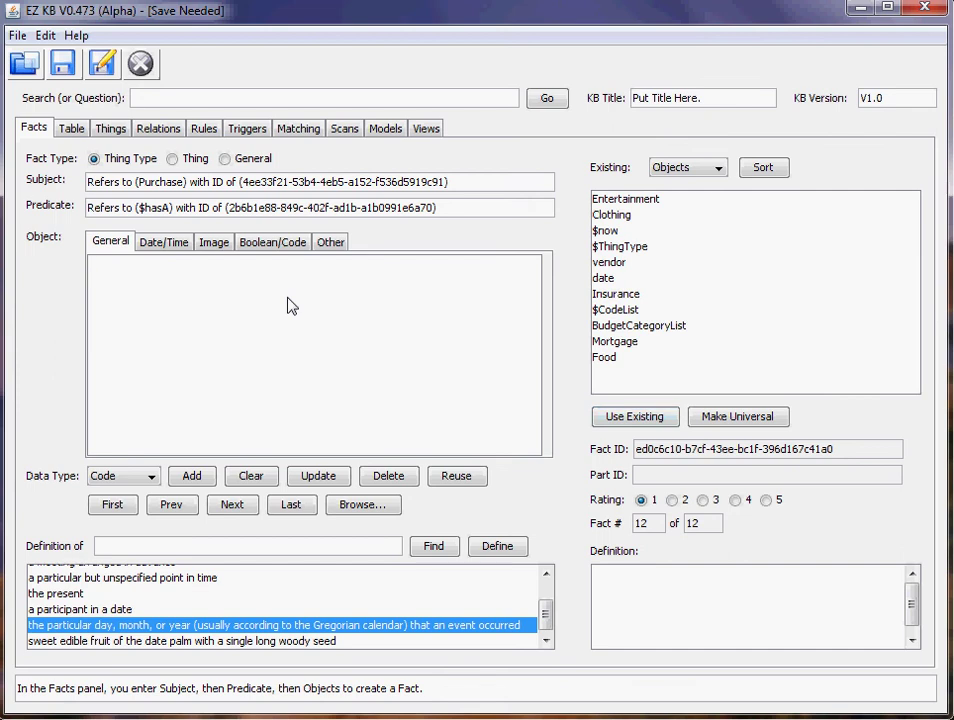
click(140, 480)
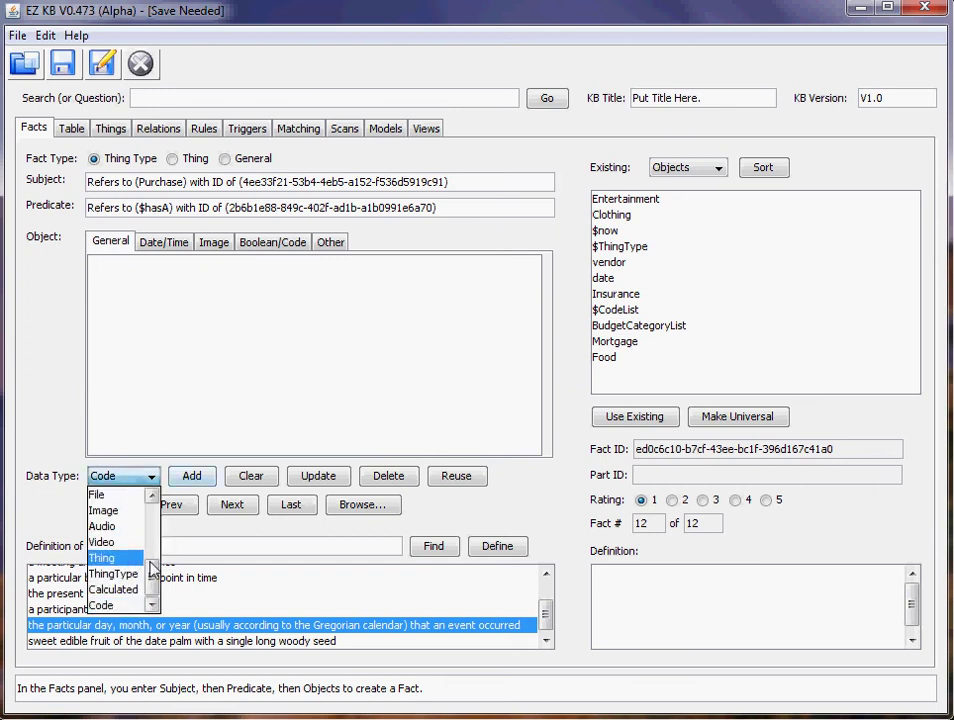
click(122, 511)
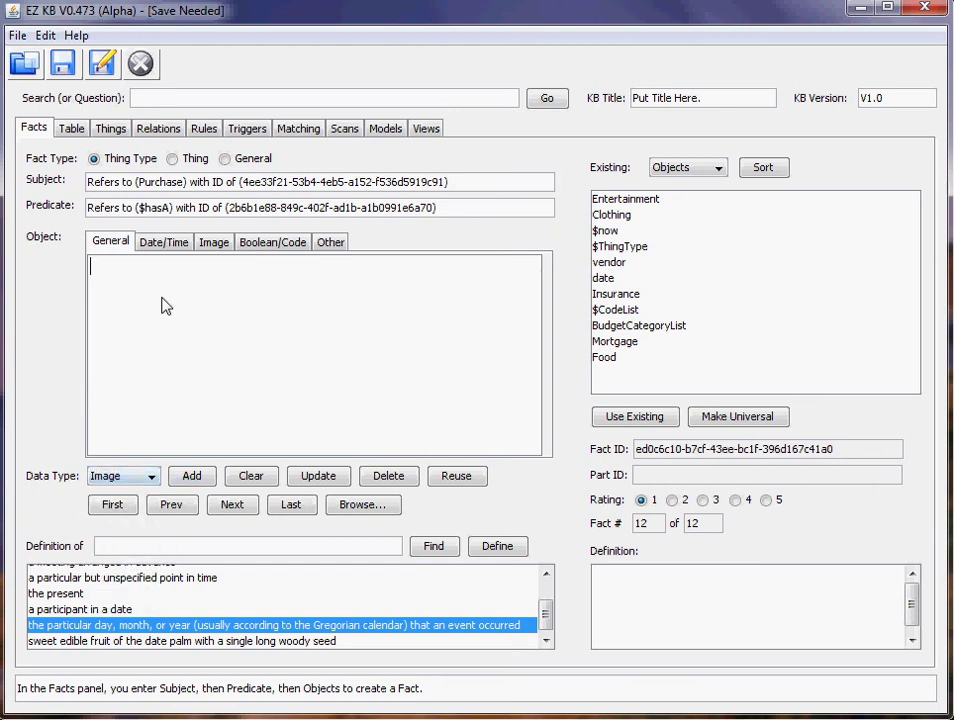
text(picture)
click(191, 477)
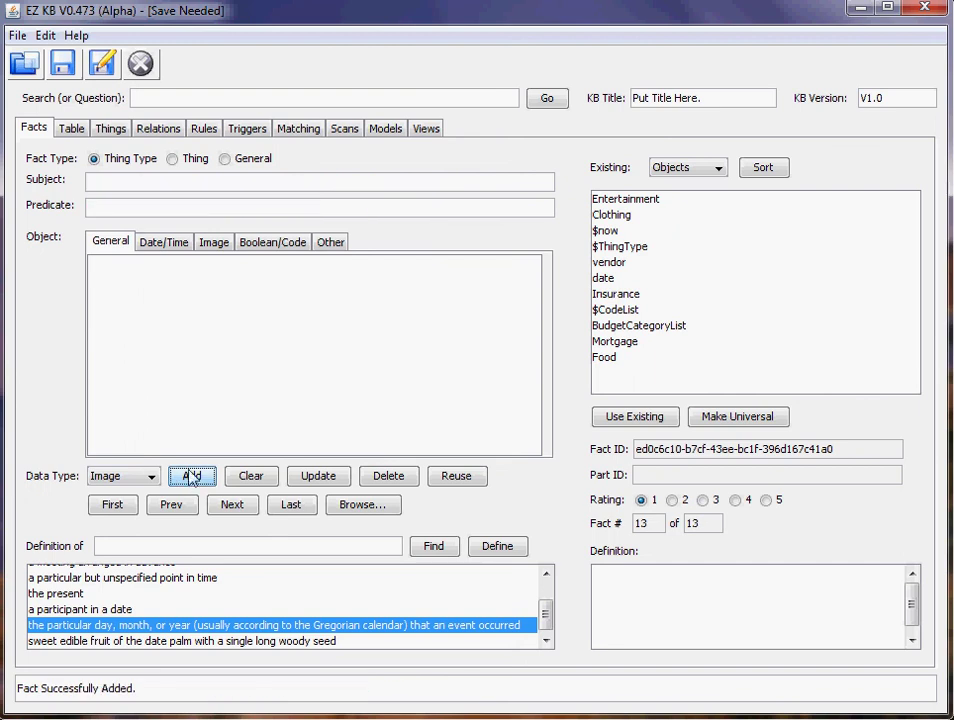
Start another thing-type fact with the existing Purchase as its subject and $hasA as its predicate
click(146, 185)
click(626, 216)
click(625, 414)
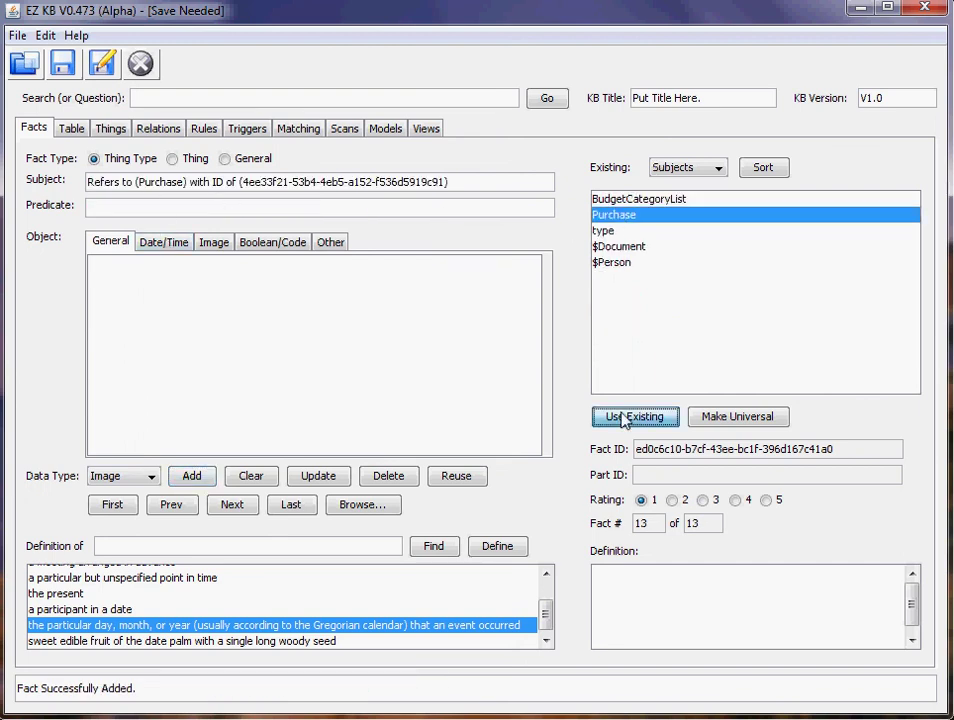
click(358, 210)
click(605, 215)
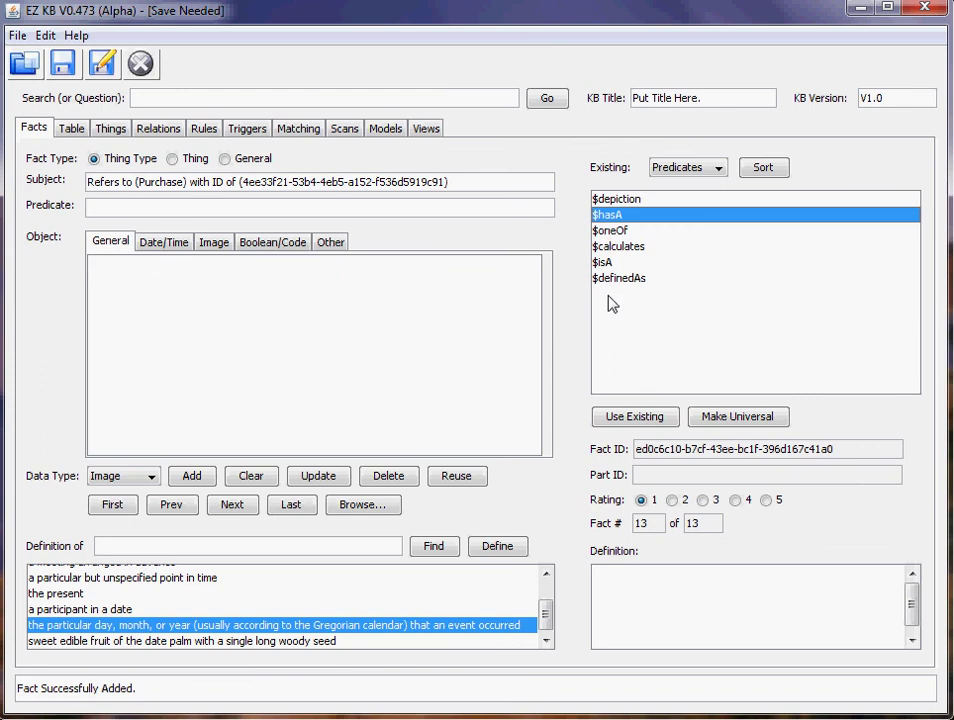
click(625, 416)
Enter inBudget as the general object of the Purchase fact, set its data type to Boolean and add the fact
click(326, 356)
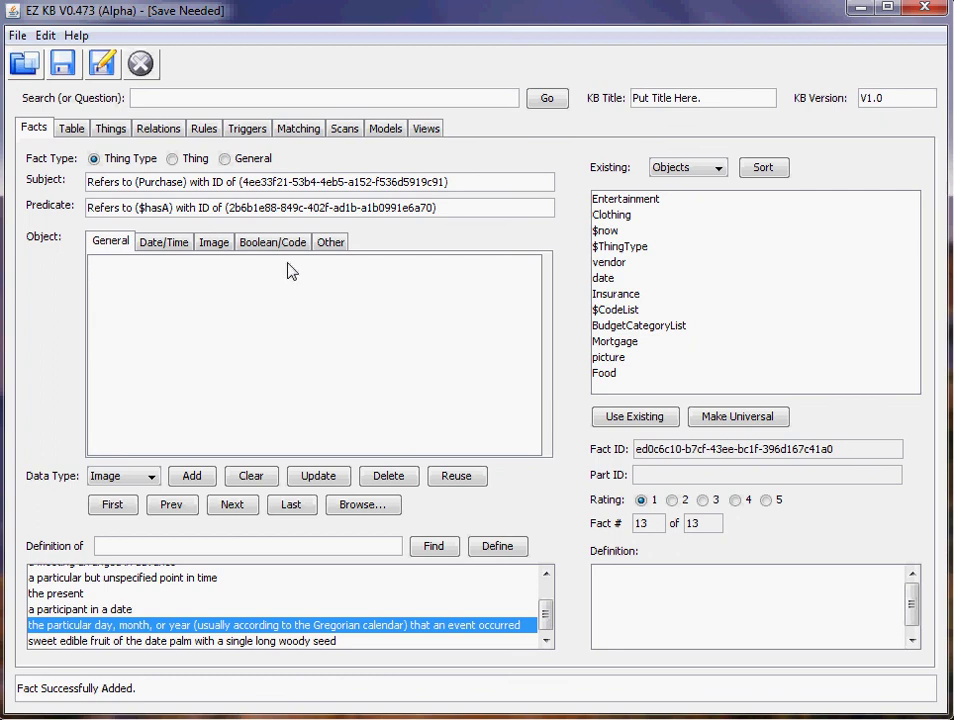
click(243, 245)
click(113, 267)
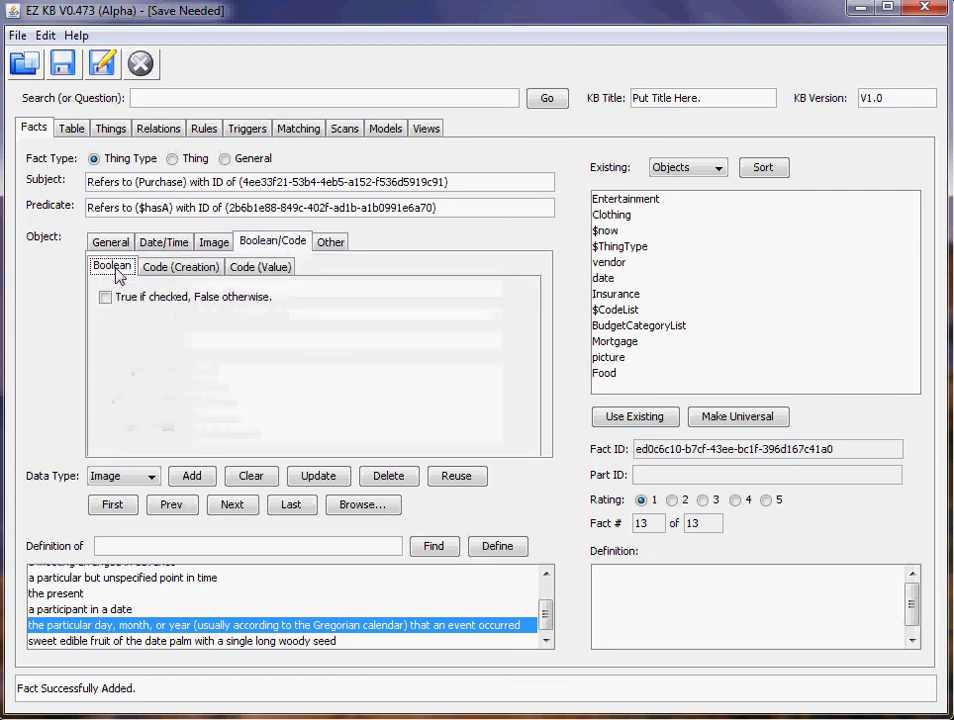
click(110, 242)
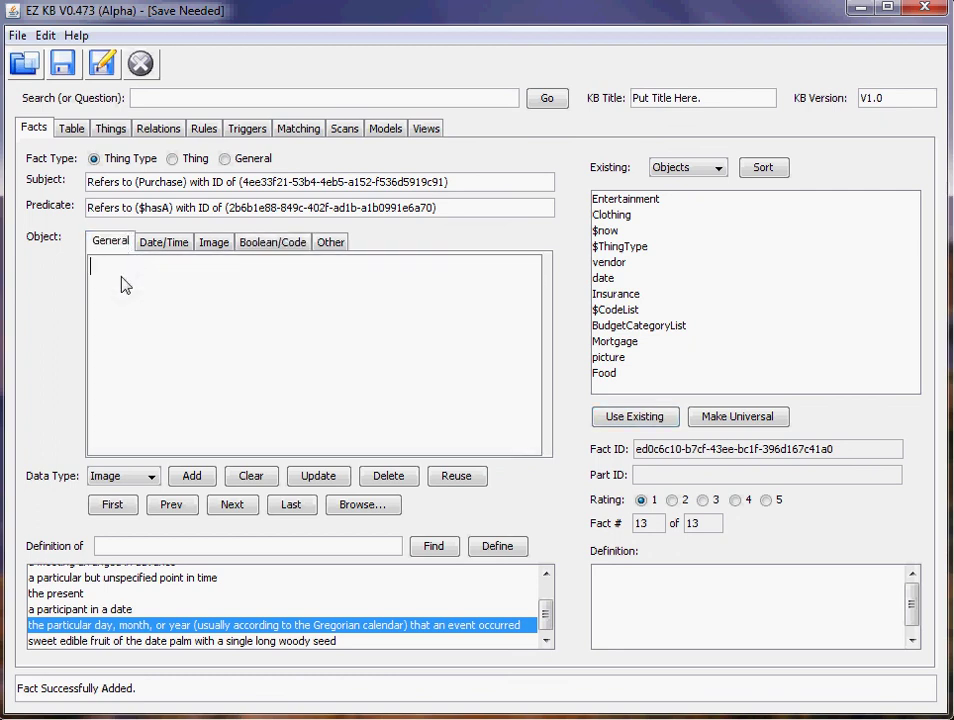
text(inBudget)
click(125, 476)
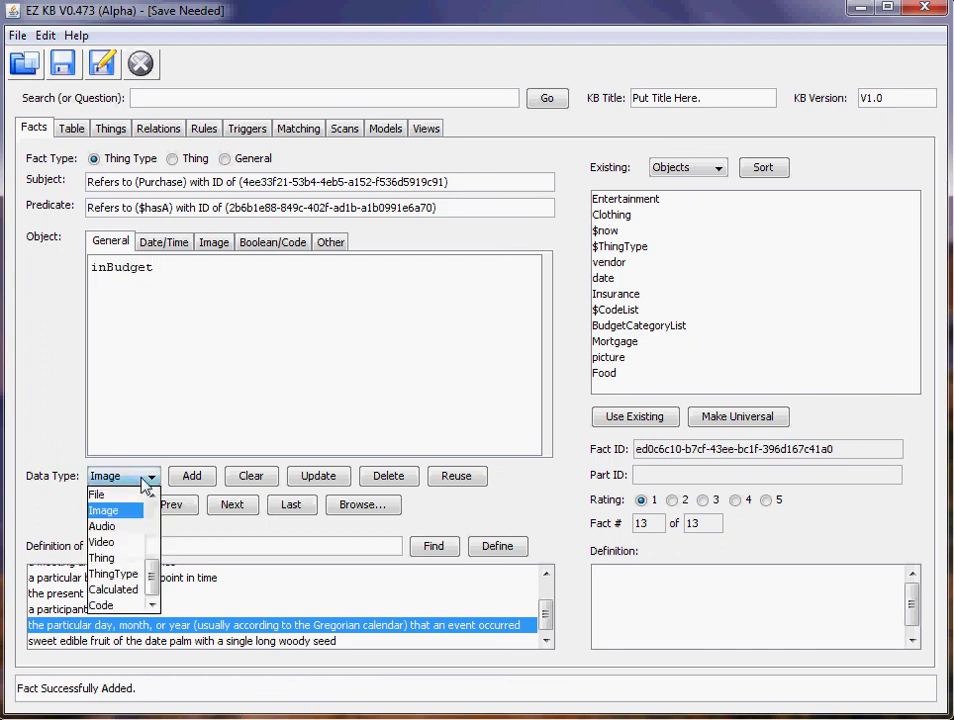
scroll(132, 561, down, 3)
scroll(128, 550, up, 1)
click(118, 546)
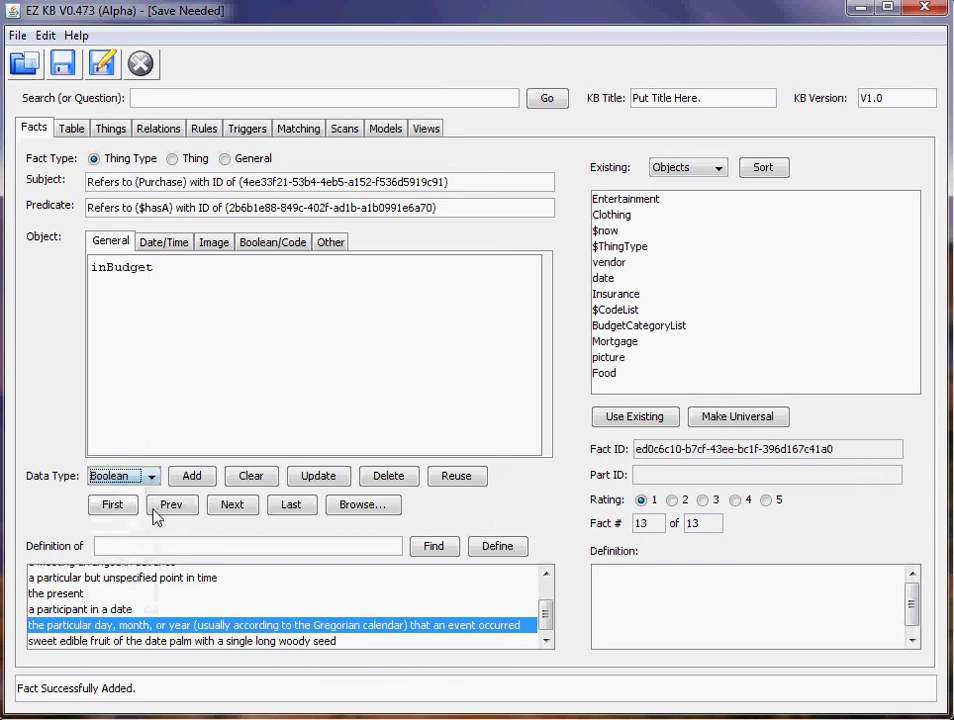
click(193, 477)
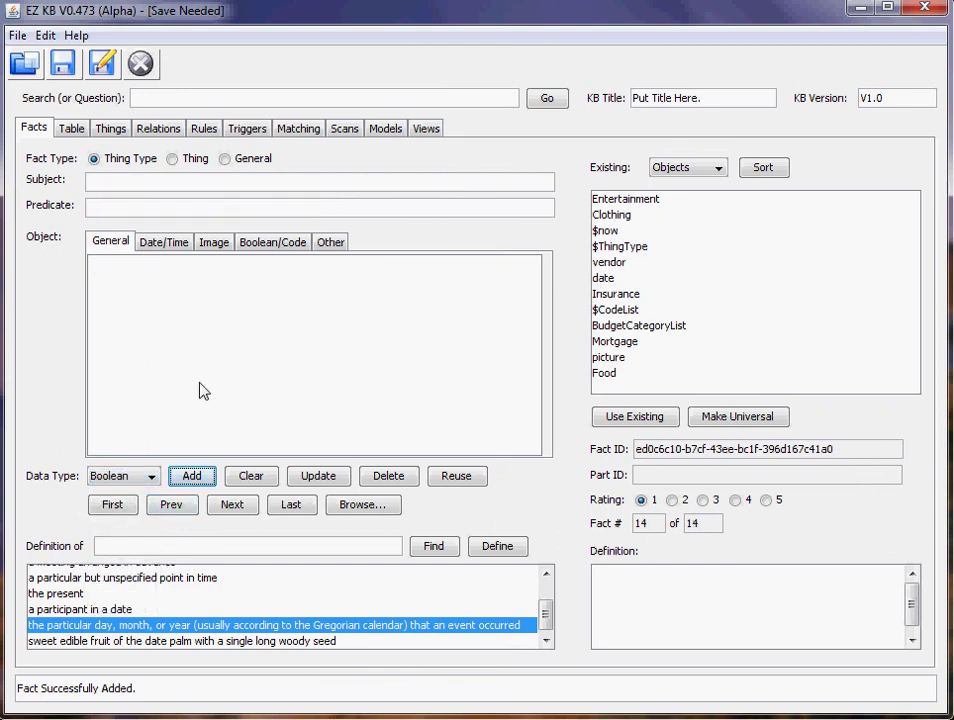
Clear and reload the facts table to review all facts, and save the knowledge base
click(72, 129)
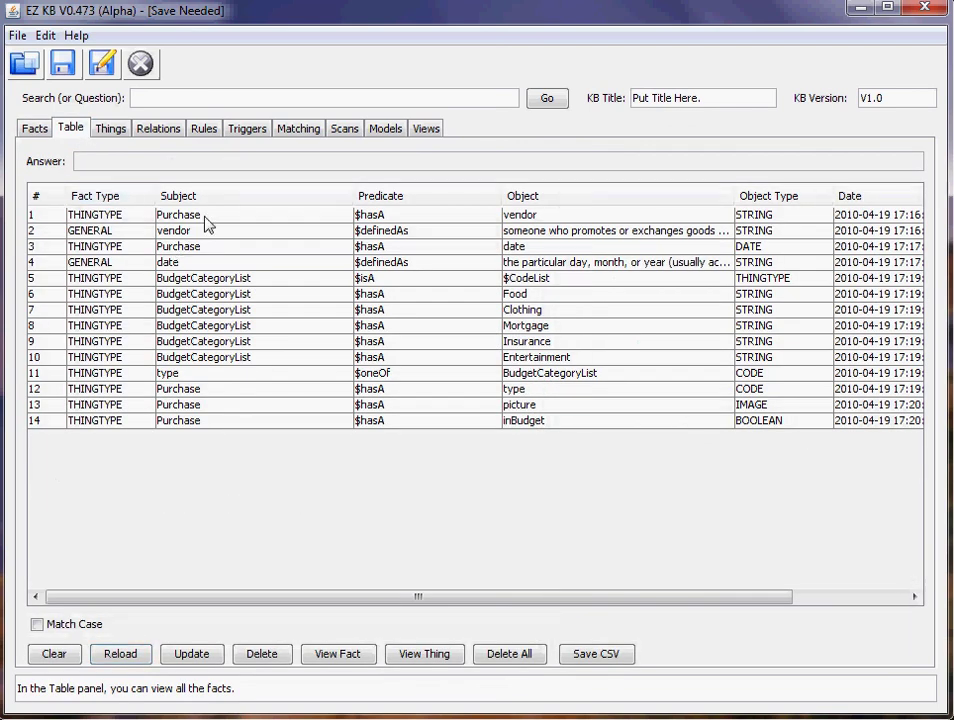
click(70, 655)
click(127, 655)
click(62, 63)
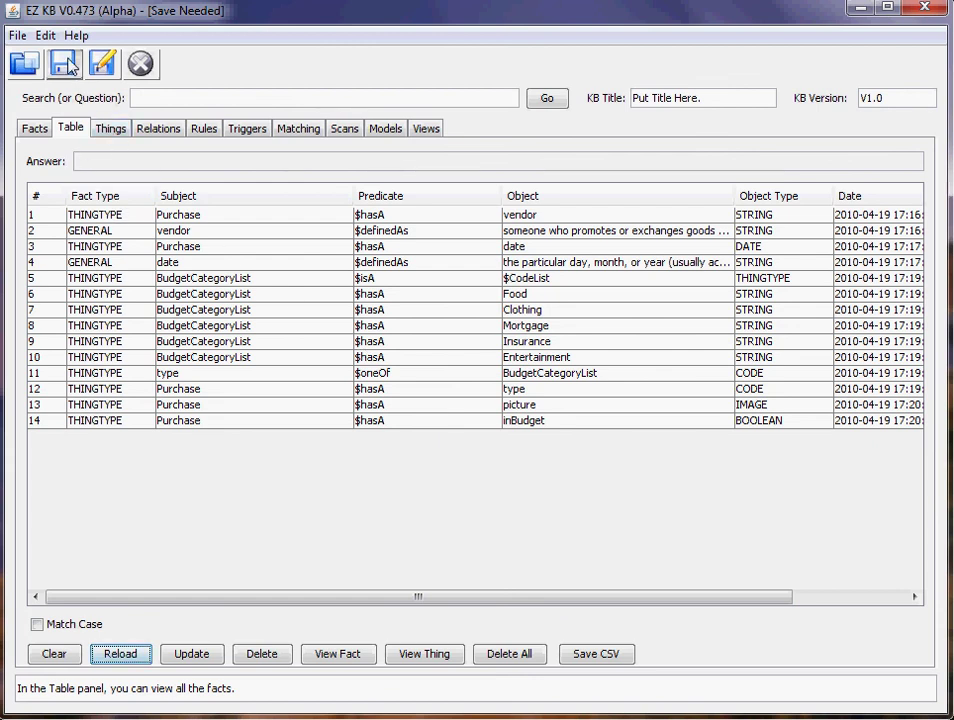
Reload the thing types and view the input form generated for Purchase, then return to fact entry
click(111, 133)
click(63, 376)
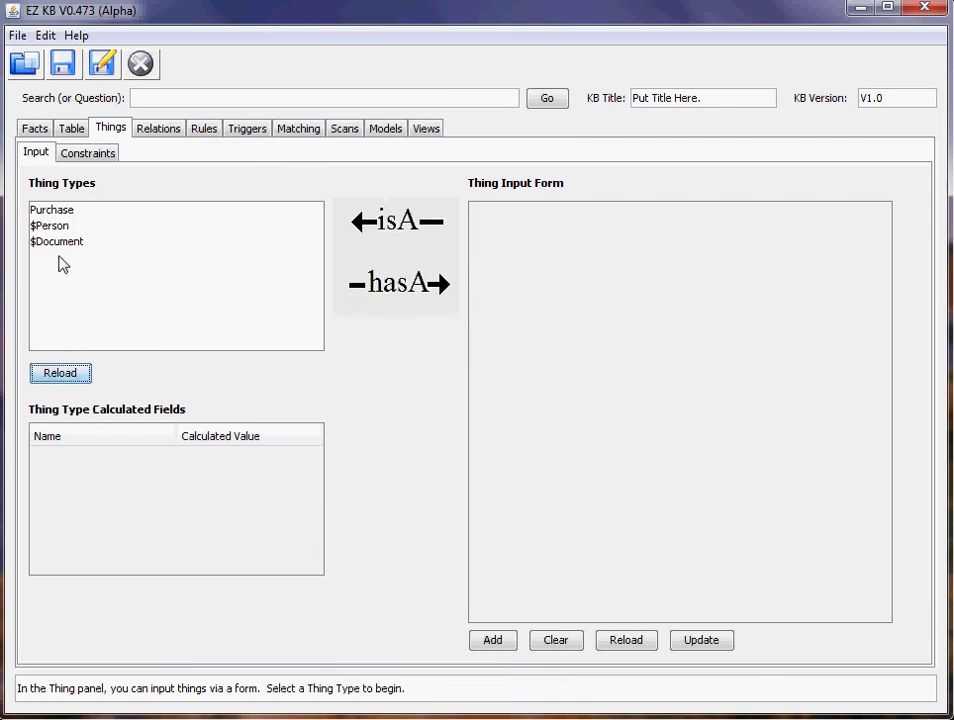
click(61, 210)
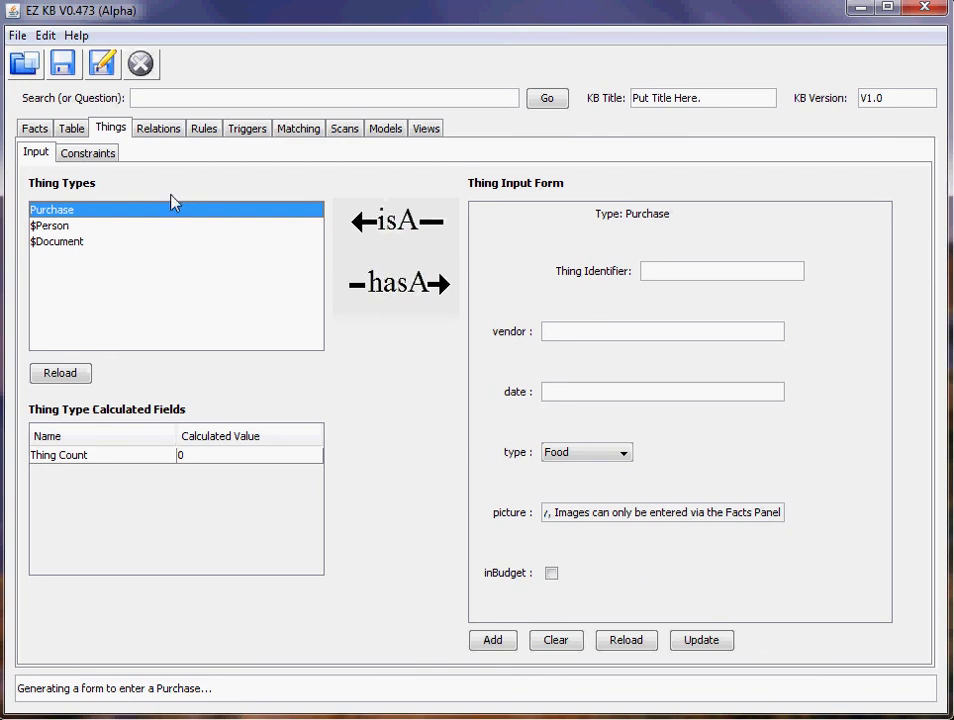
click(35, 129)
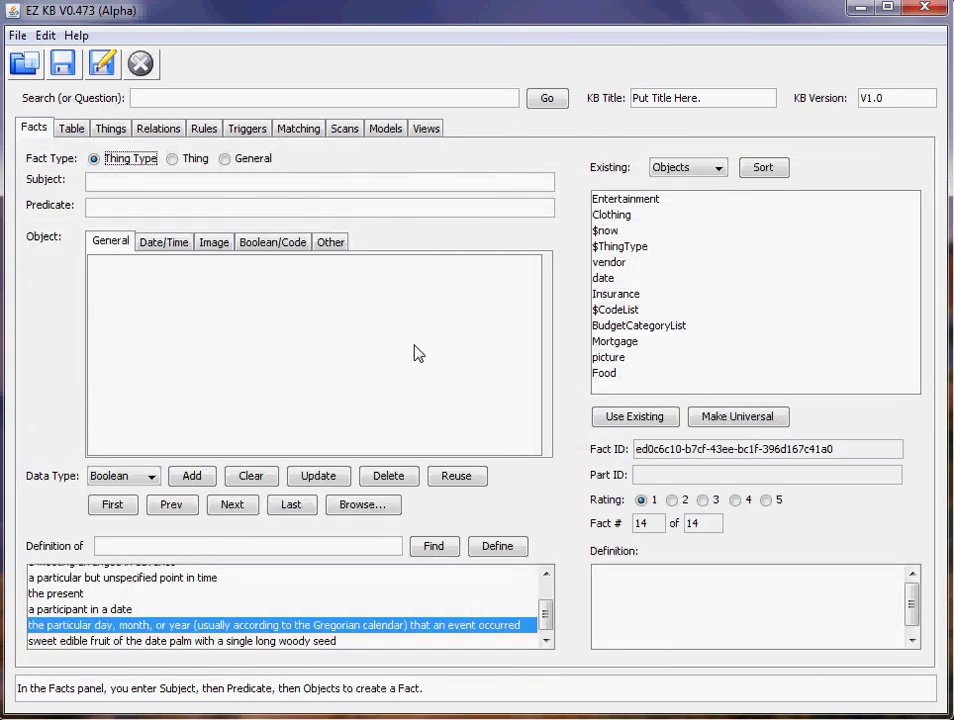